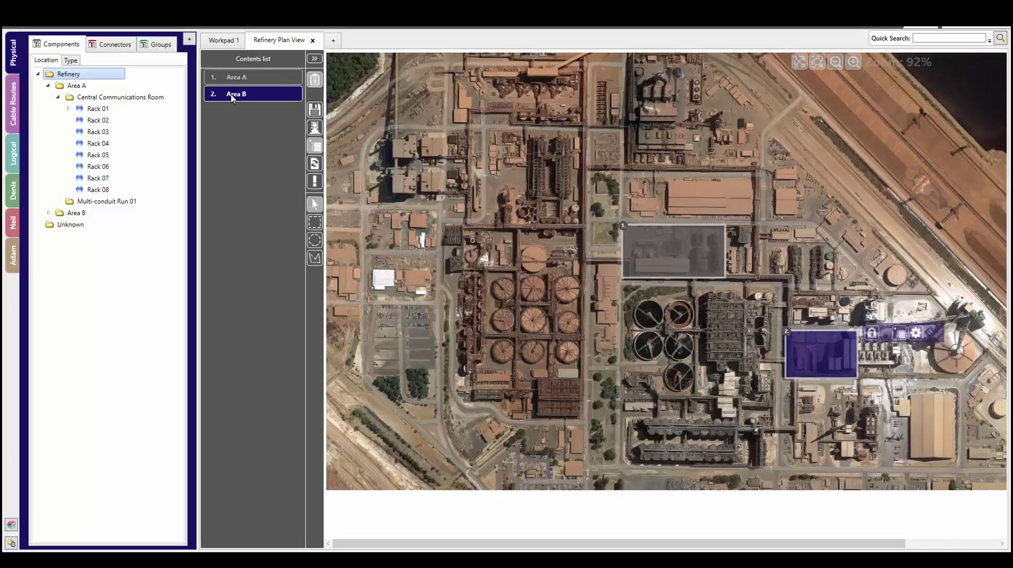
Step: Select Area A in the refinery plan and open its plan view
left_click(284, 82)
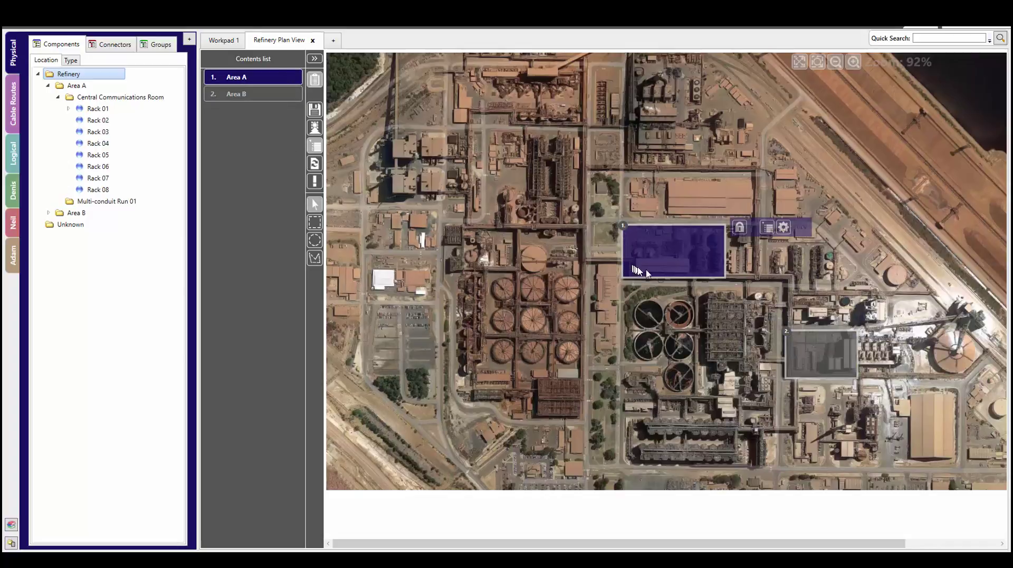
right_click(715, 264)
mouse_move(749, 277)
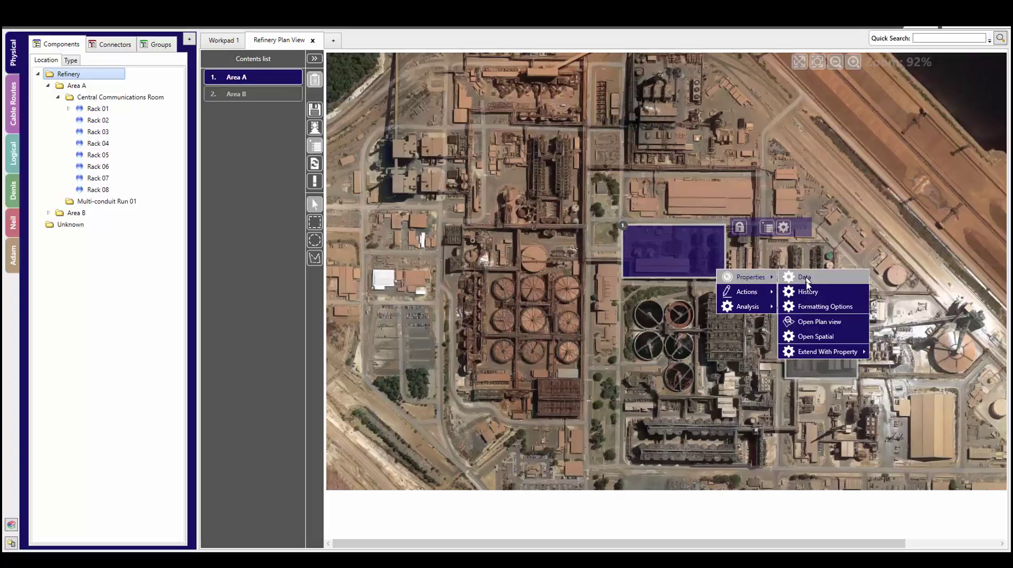
left_click(809, 322)
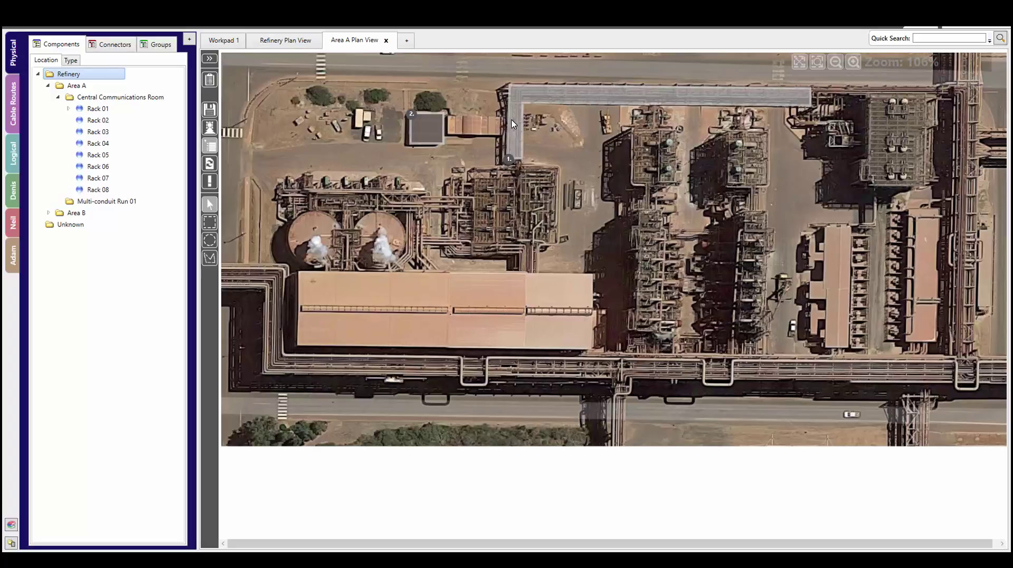
Step: List the contents of the Area A plan and open the plan view of the Central Communications Room
mouse_move(436, 134)
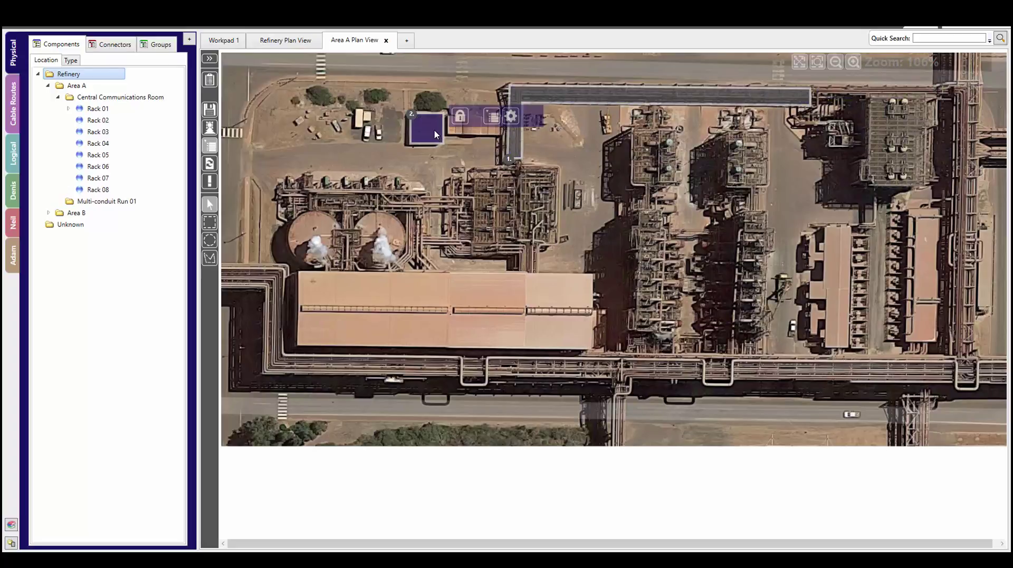
left_click(125, 98)
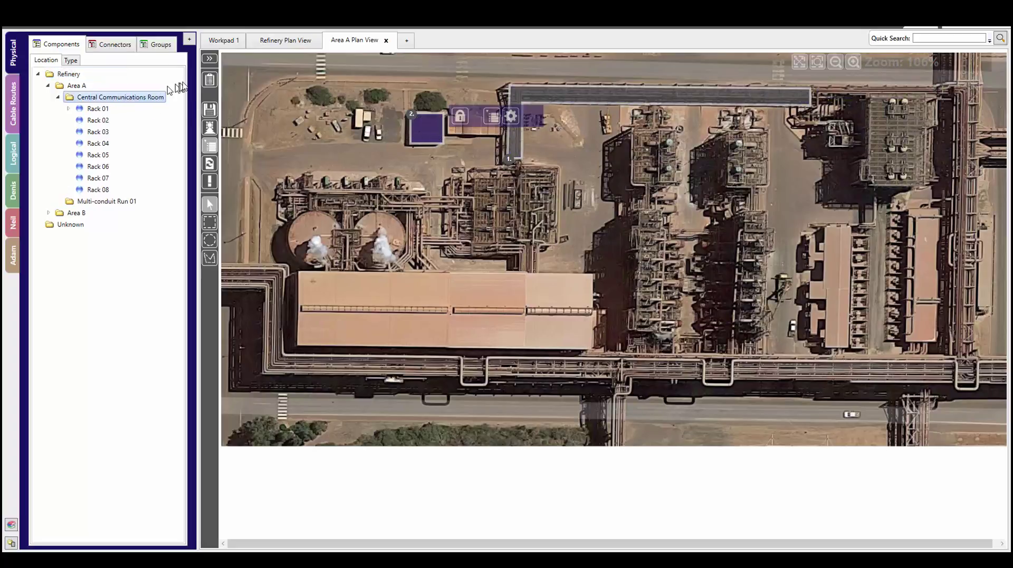
left_click(210, 80)
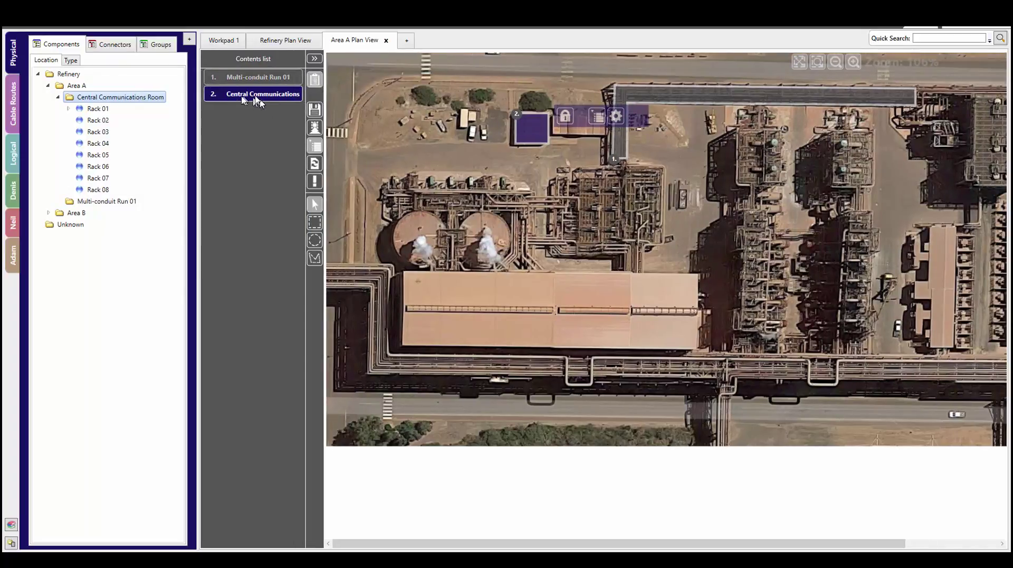
right_click(526, 134)
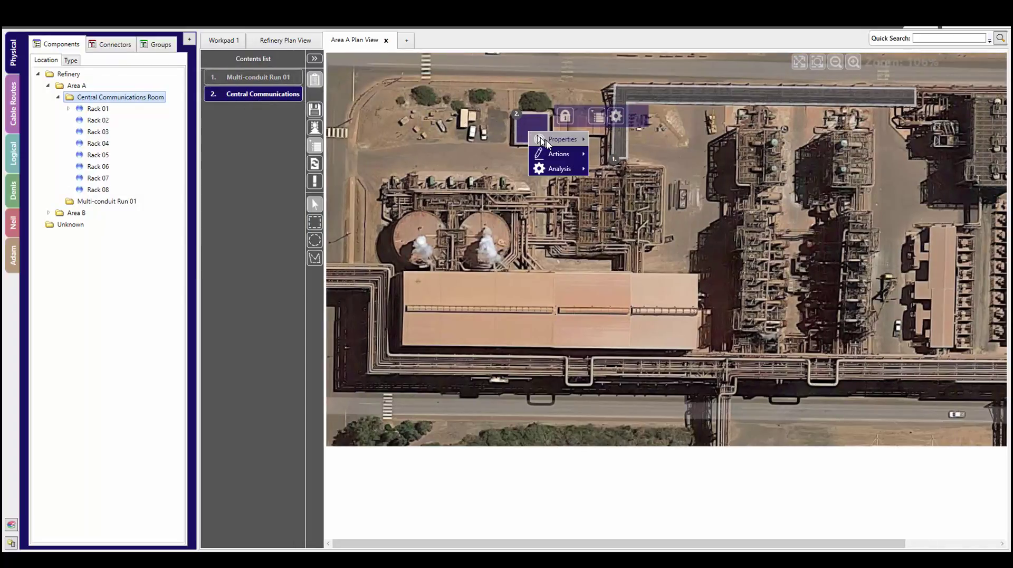
mouse_move(562, 138)
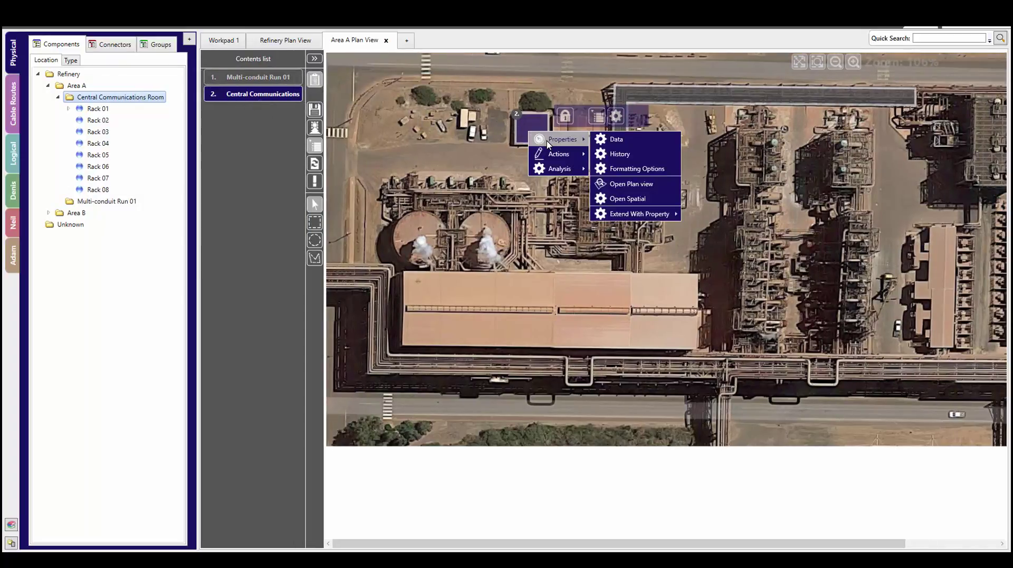
left_click(645, 185)
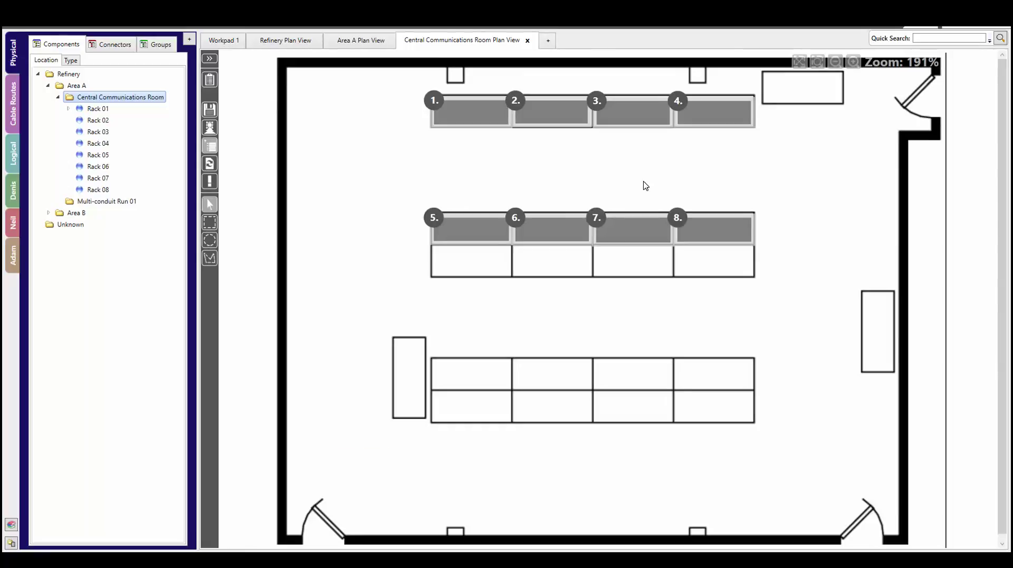
Step: Show the whole room plan with its contents list and highlight Rack 01 to Rack 04 on the plan
left_click(837, 64)
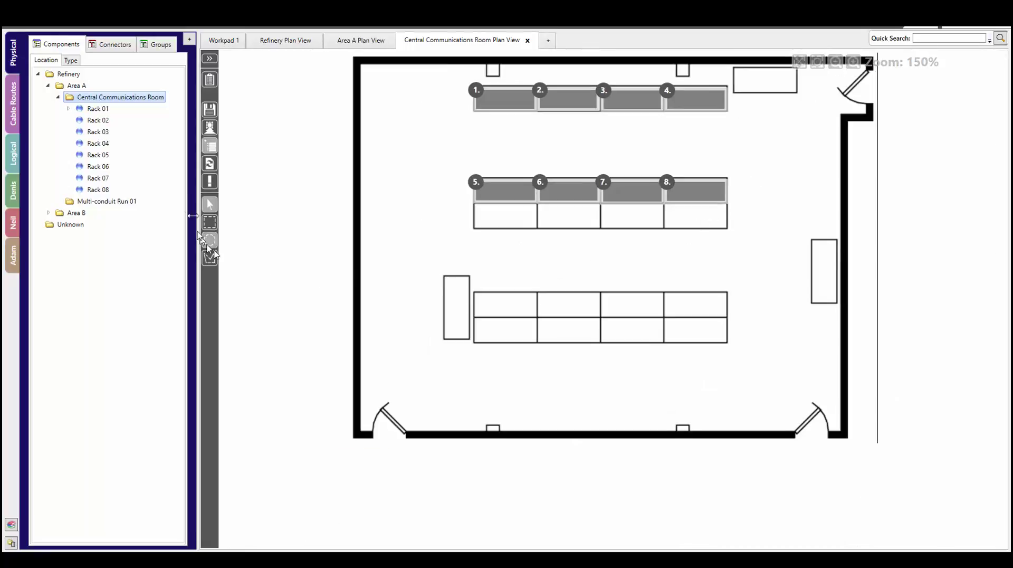
left_click(209, 147)
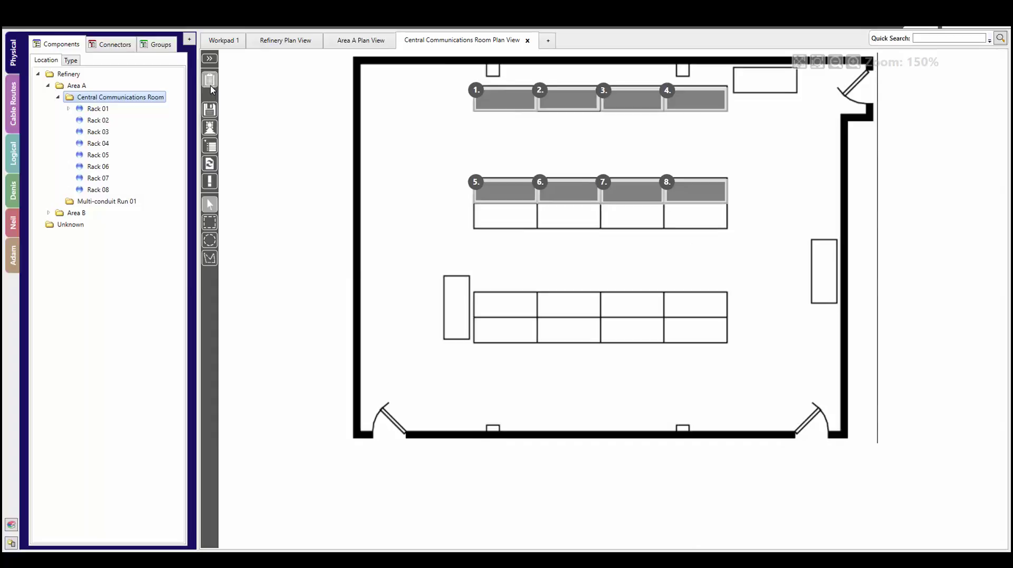
left_click(260, 93)
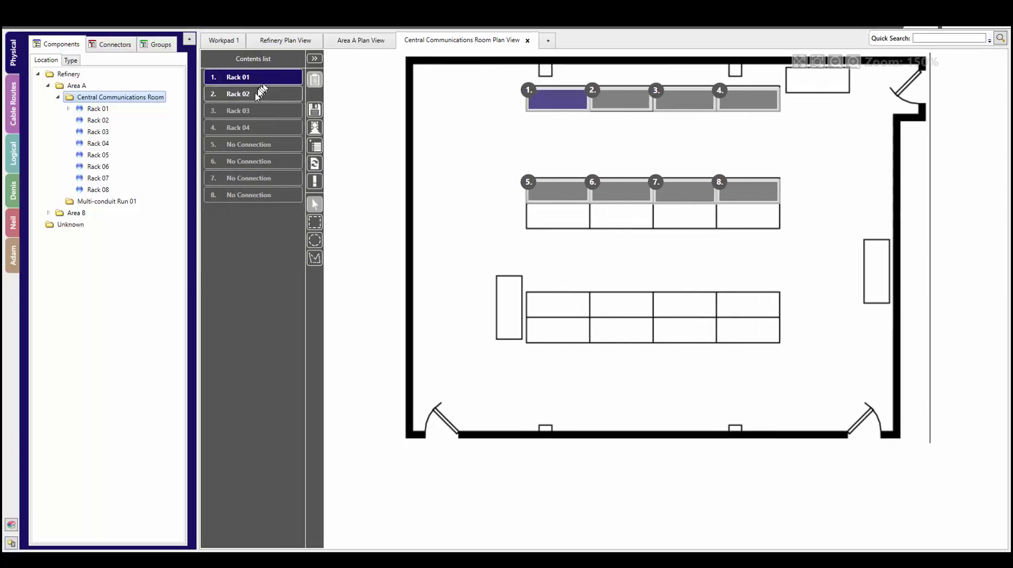
left_click(257, 111)
left_click(259, 129)
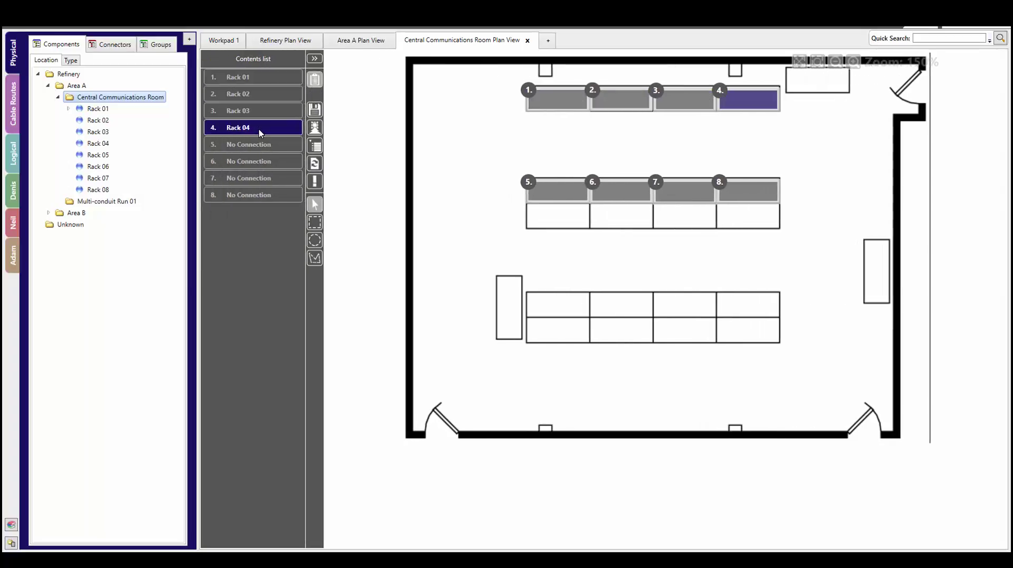
Step: Select Rack 01 in the room plan and open its elevation
left_click(275, 78)
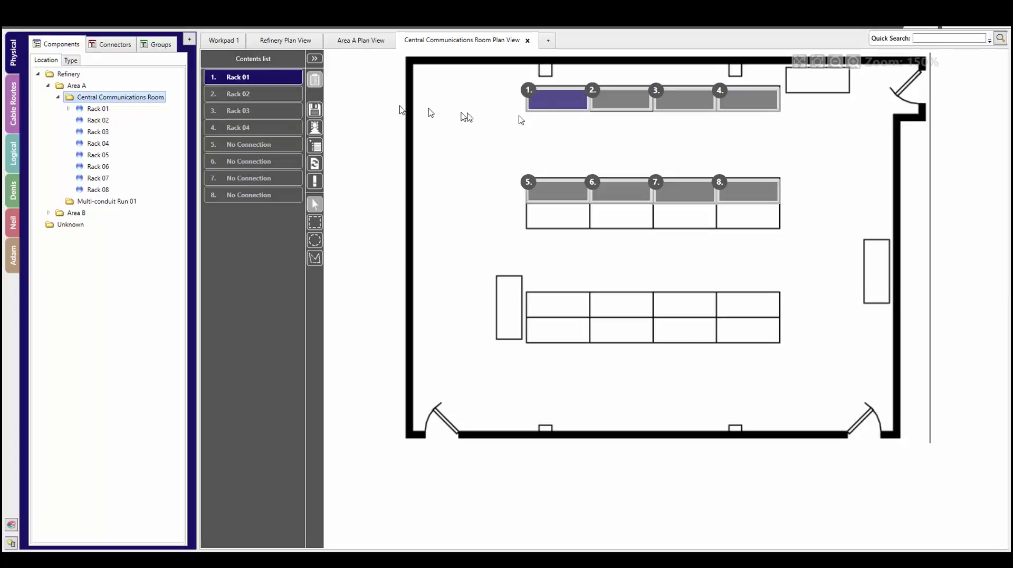
right_click(553, 108)
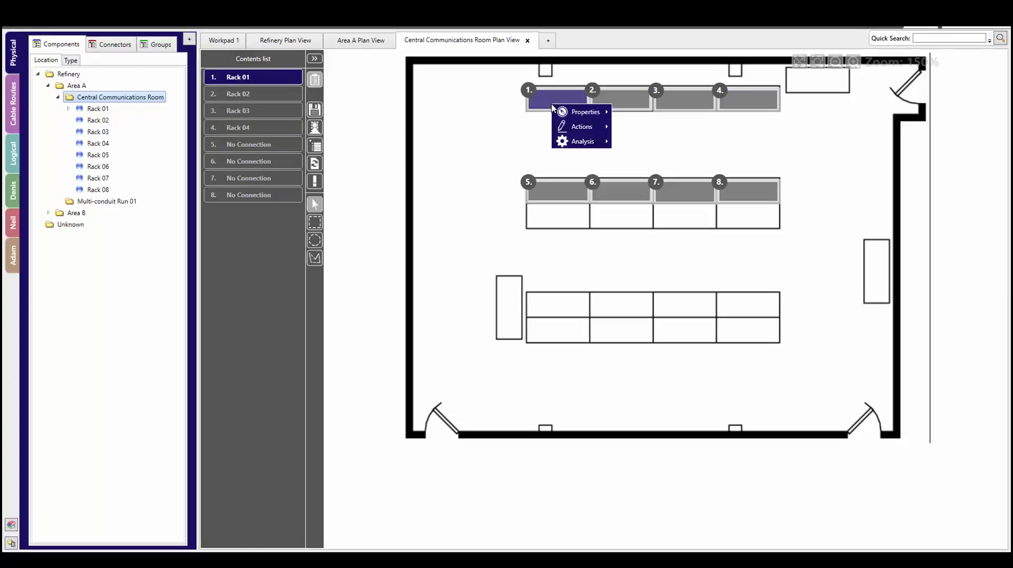
mouse_move(560, 112)
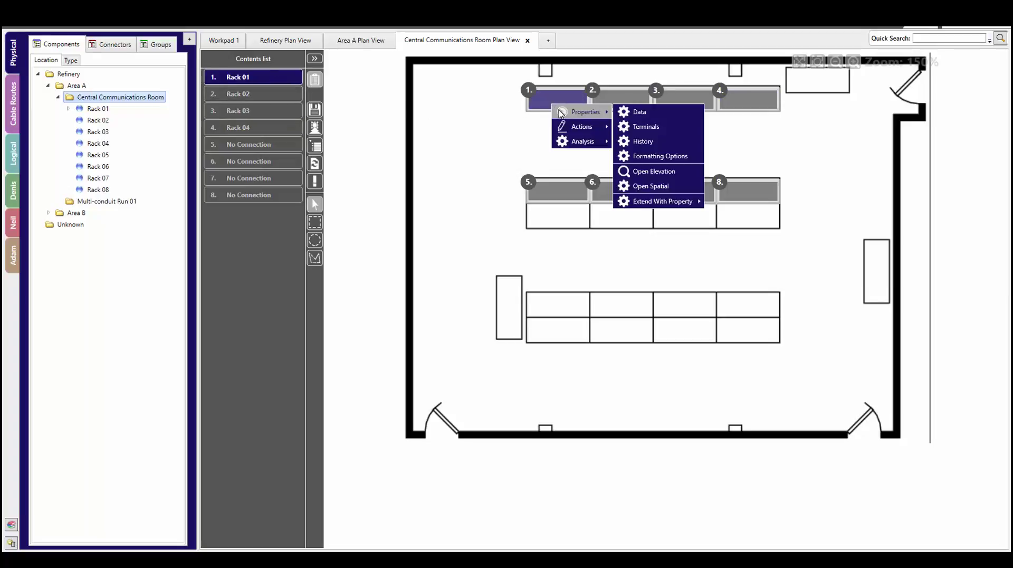
left_click(648, 172)
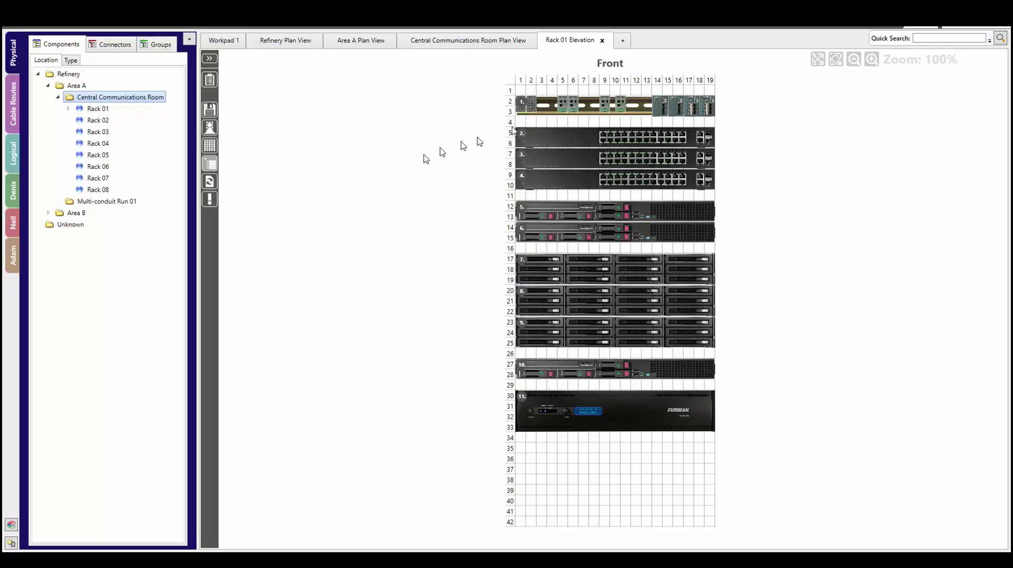
Step: List the components in the Rack 01 elevation and examine the data properties of Switch 1
left_click(554, 108)
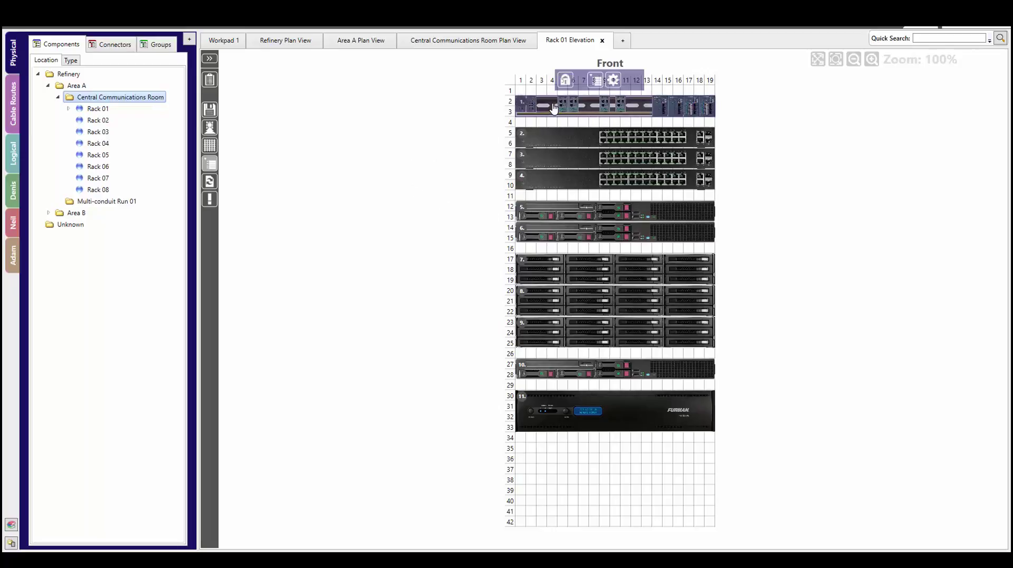
left_click(569, 145)
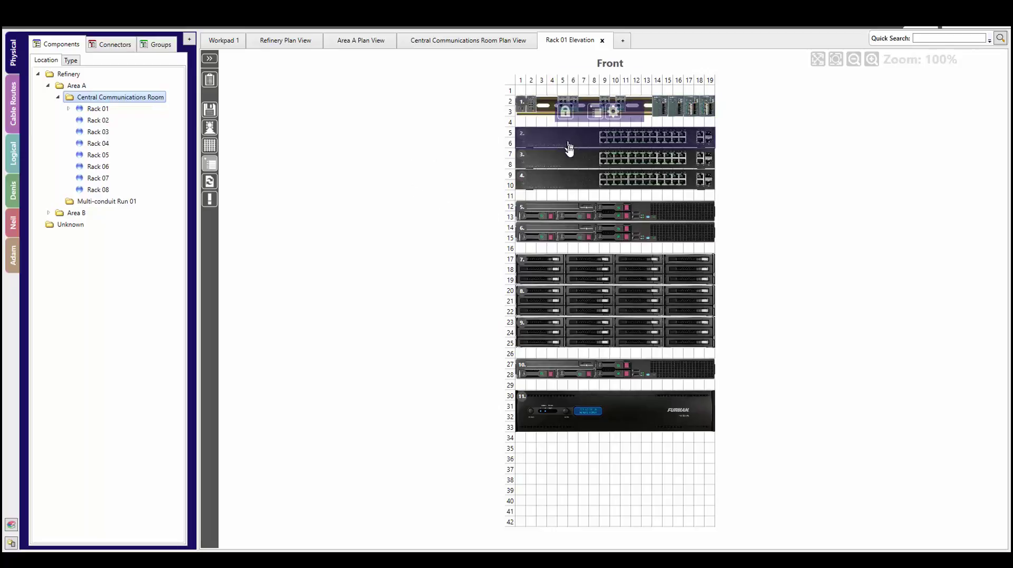
left_click(214, 79)
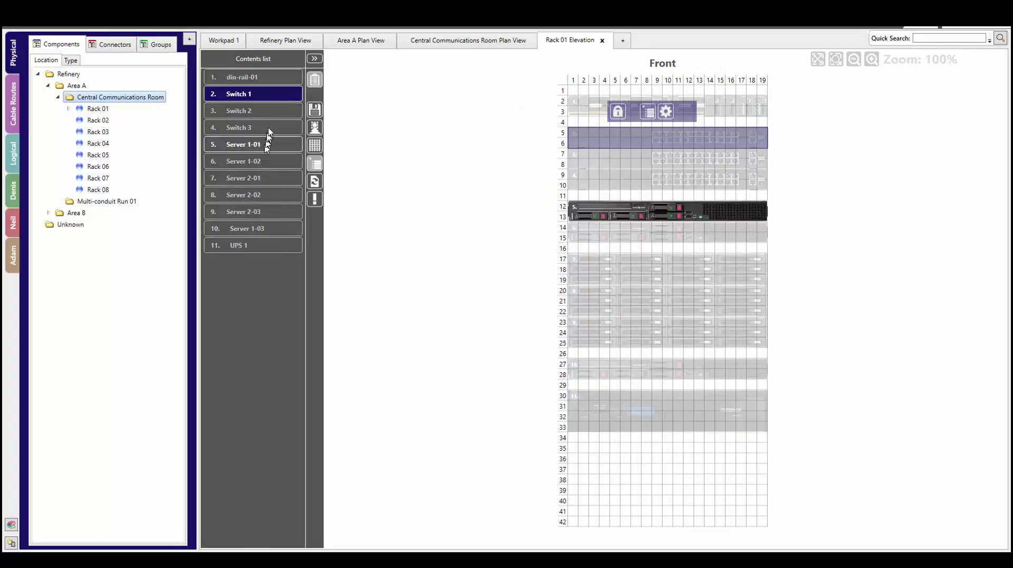
right_click(275, 101)
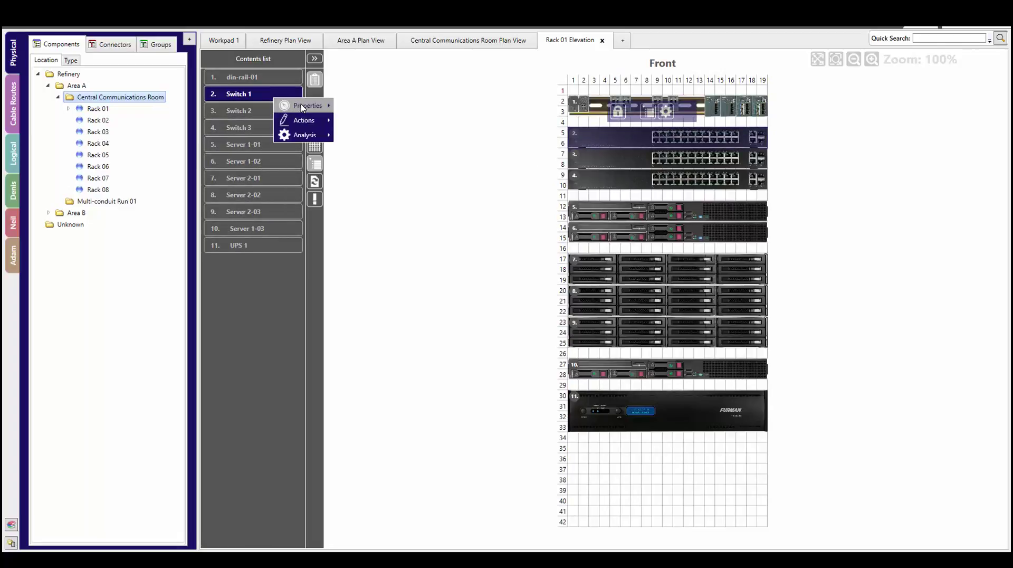
mouse_move(298, 105)
left_click(365, 105)
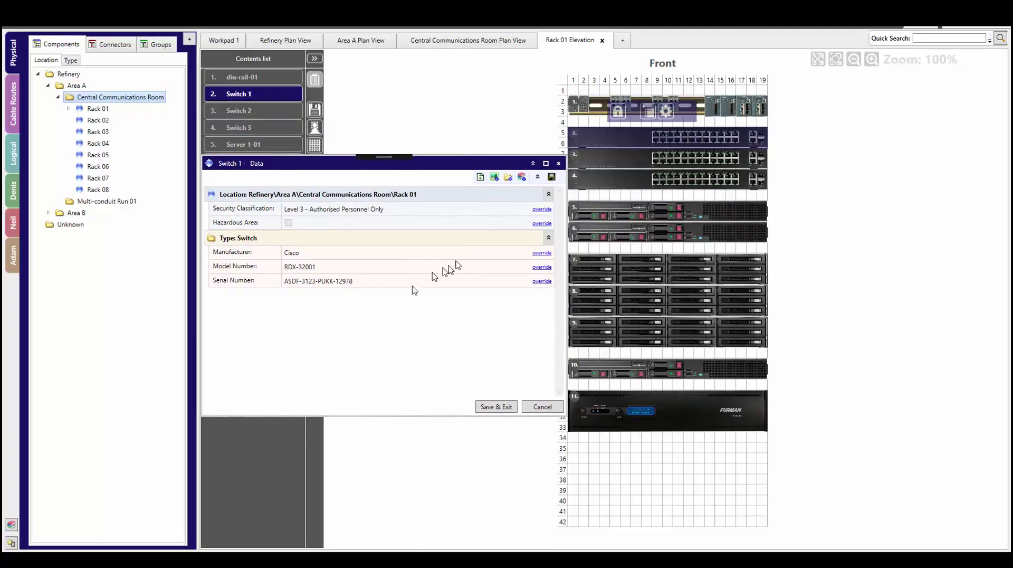
left_click(558, 164)
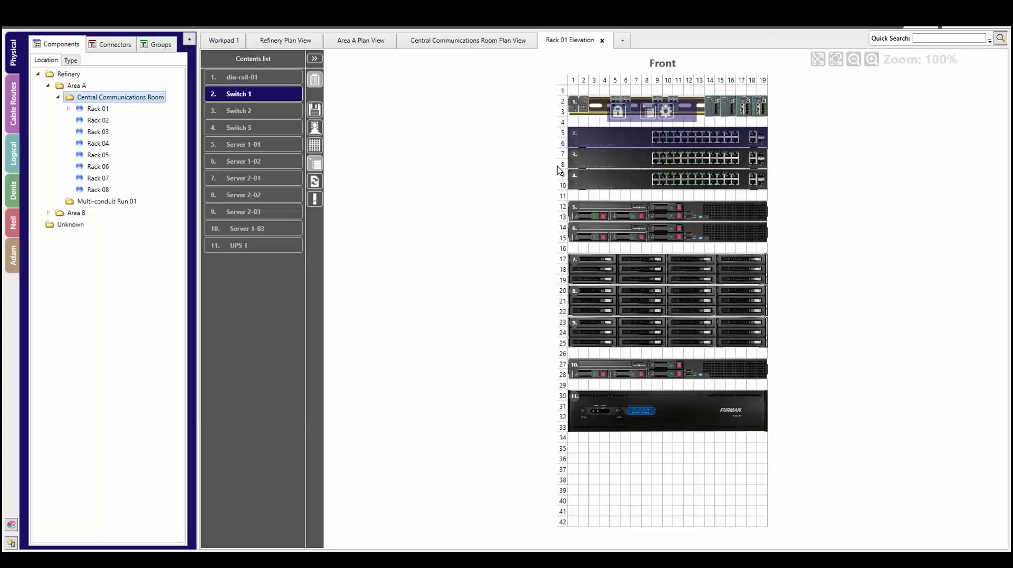
Step: Move din-rail-01 to rack units 37–38 beneath the UPS and open the rail's own elevation
left_click(600, 114)
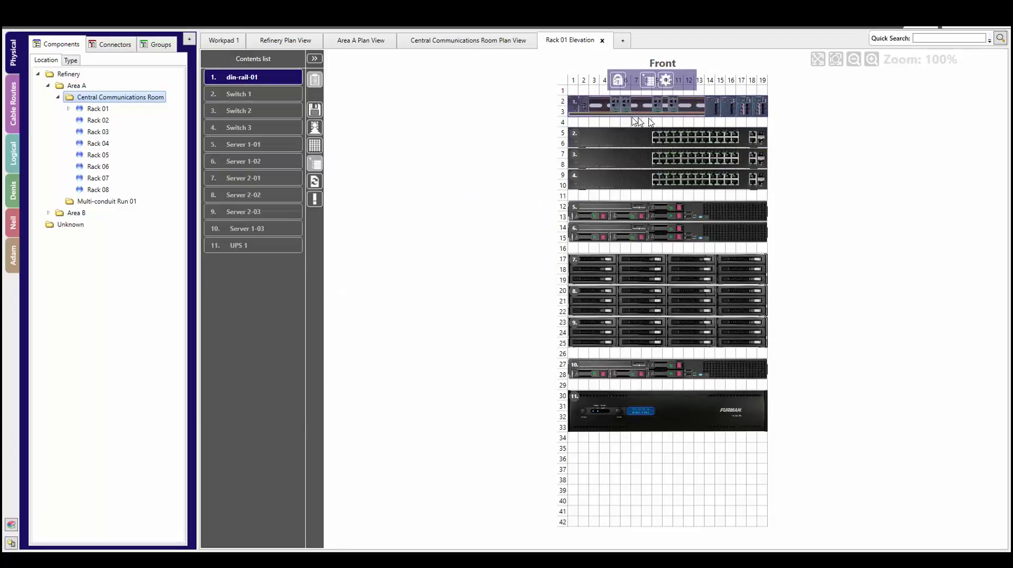
left_click_drag(684, 117, 691, 480)
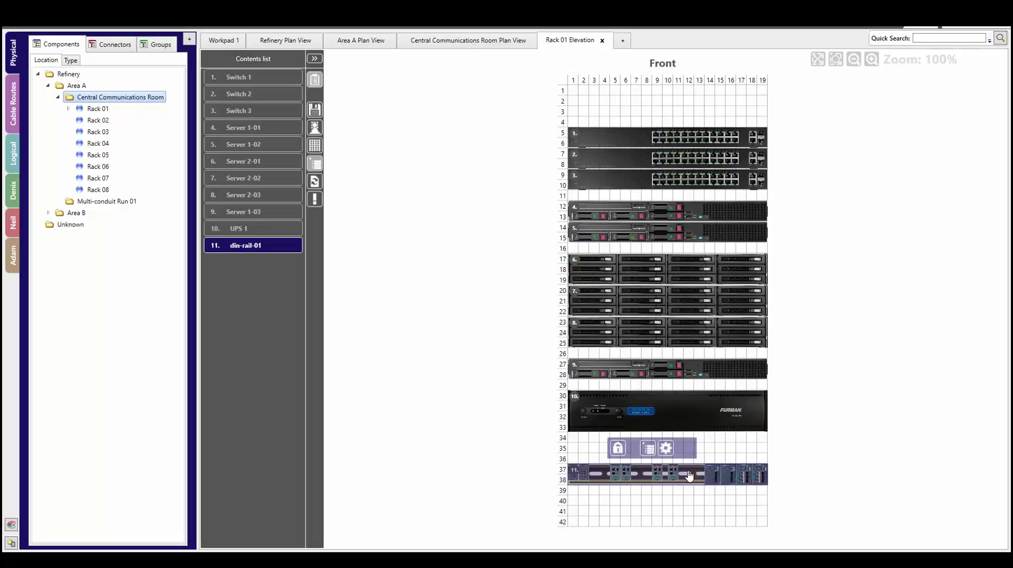
right_click(695, 476)
mouse_move(701, 478)
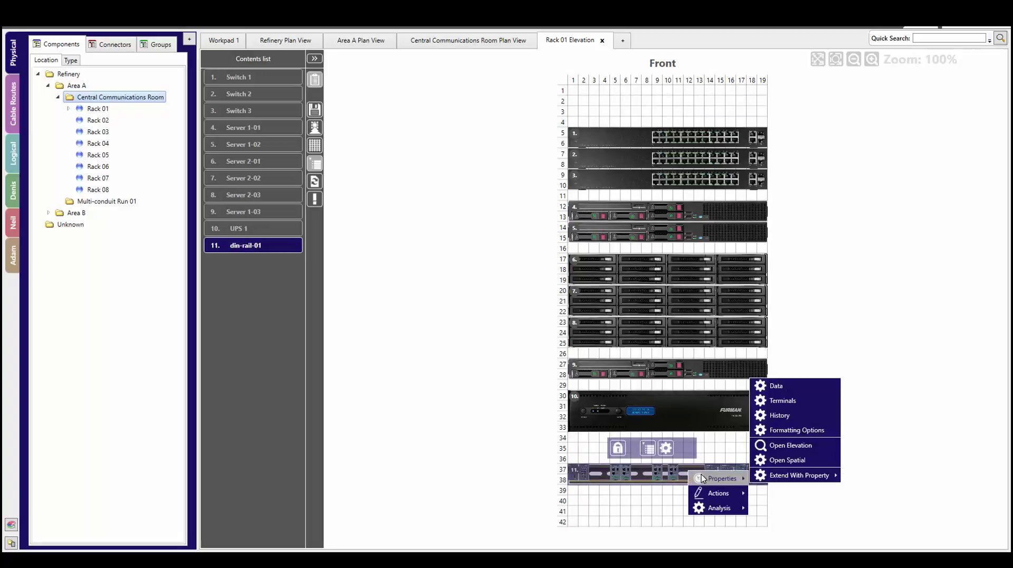
left_click(800, 449)
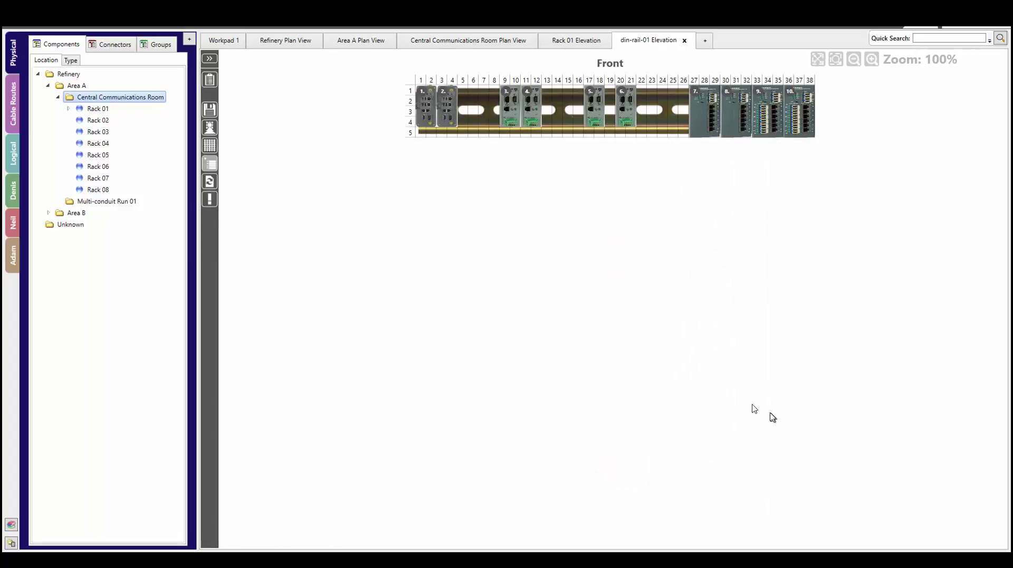
Step: Display the location and type hierarchy of din-2-02 and pin its window below the DIN rail
left_click(447, 108)
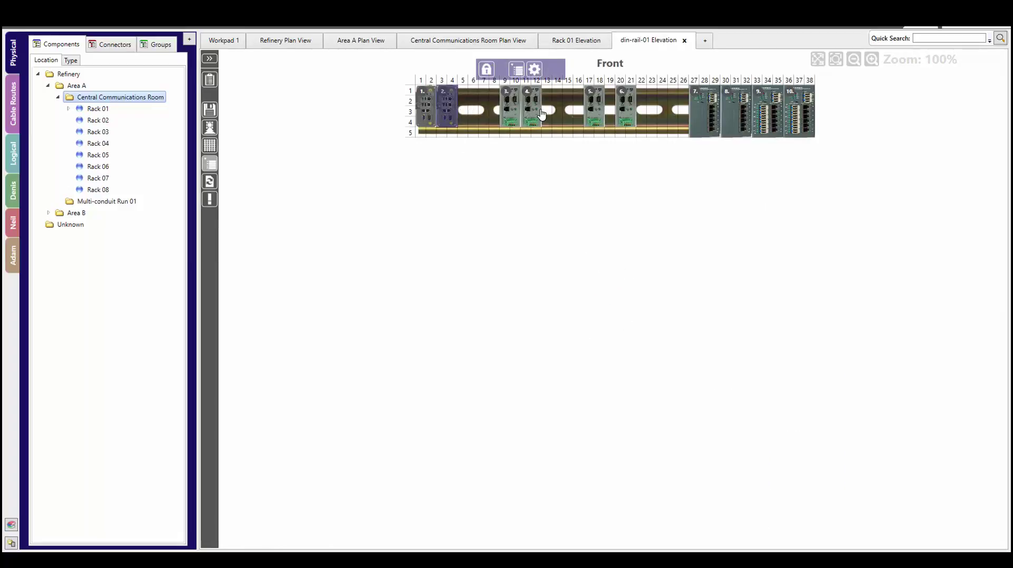
left_click(542, 113)
left_click(600, 71)
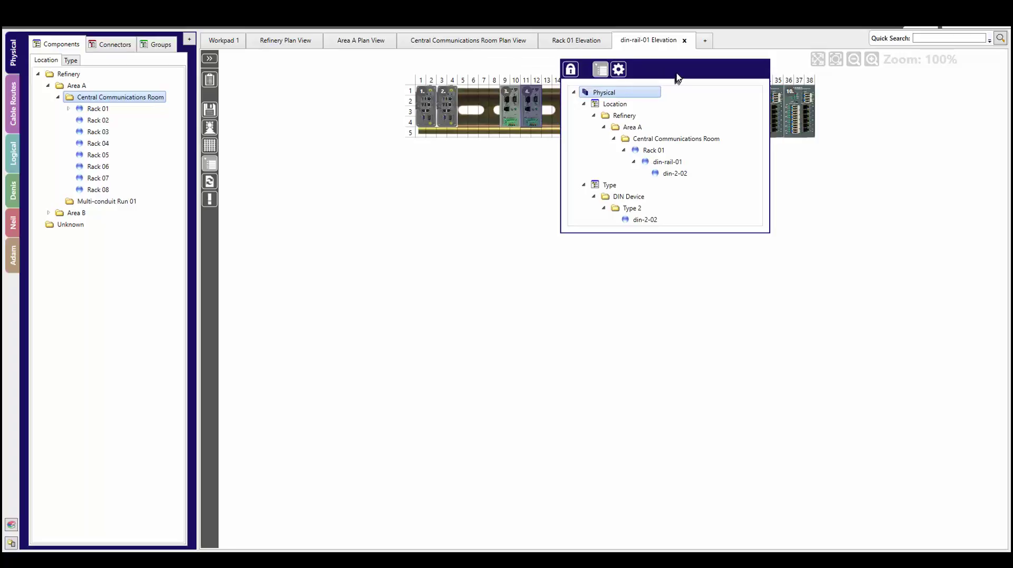
left_click_drag(677, 78, 465, 244)
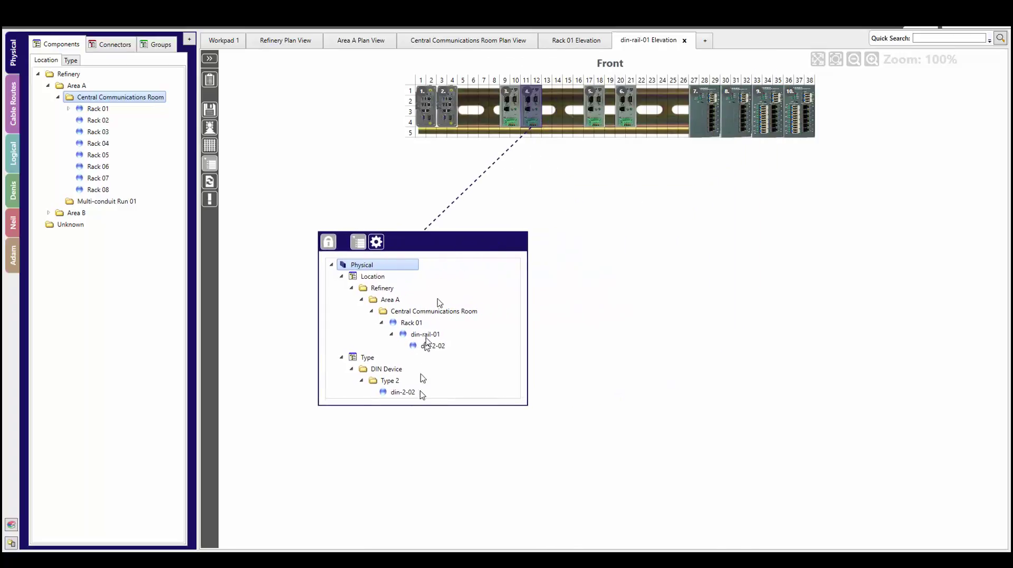
Step: Pin the hierarchy window of din-2-04 below the rail and select both devices in their location trees
left_click(632, 119)
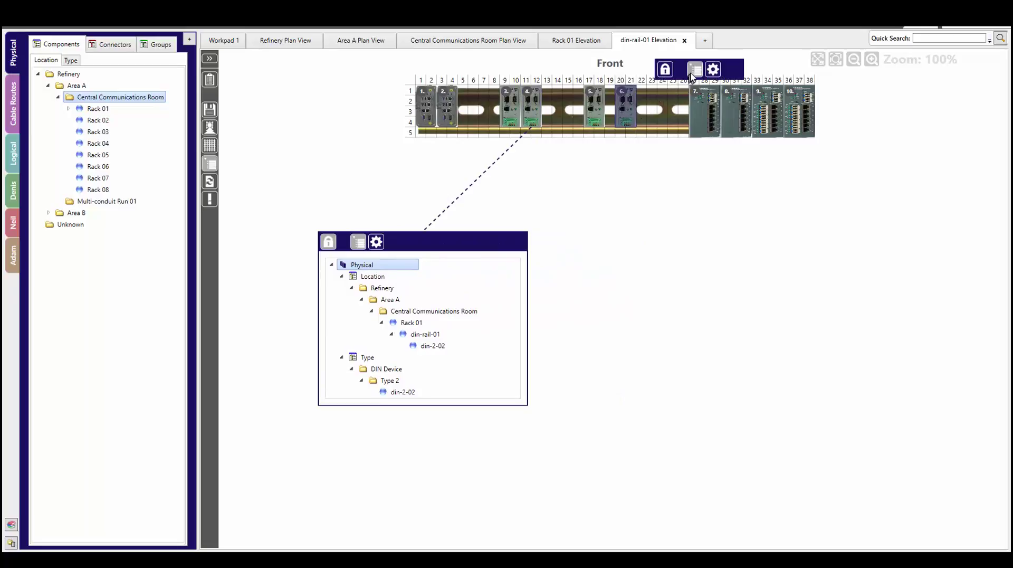
mouse_move(669, 71)
left_click_drag(729, 76, 687, 241)
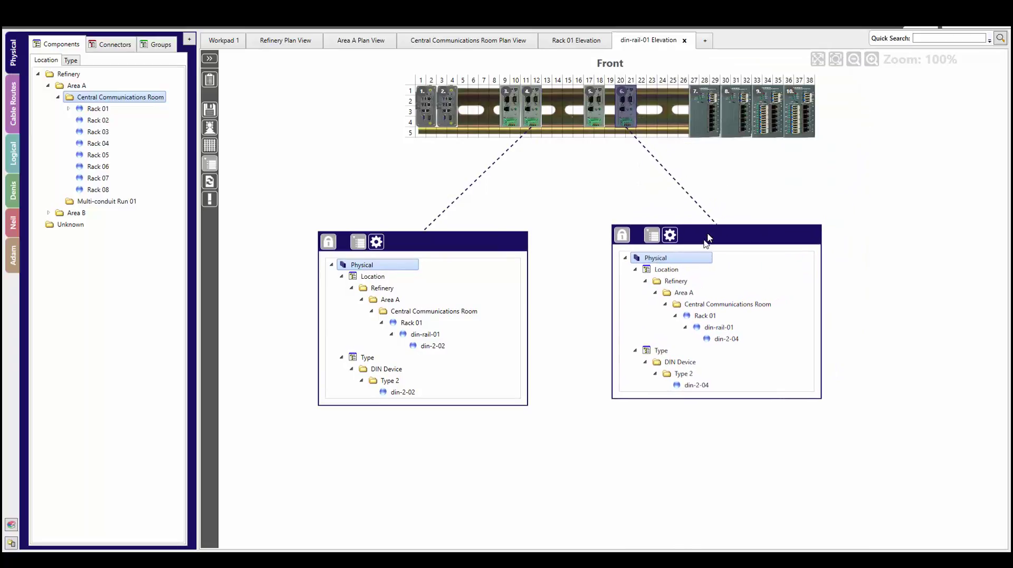
left_click(727, 341)
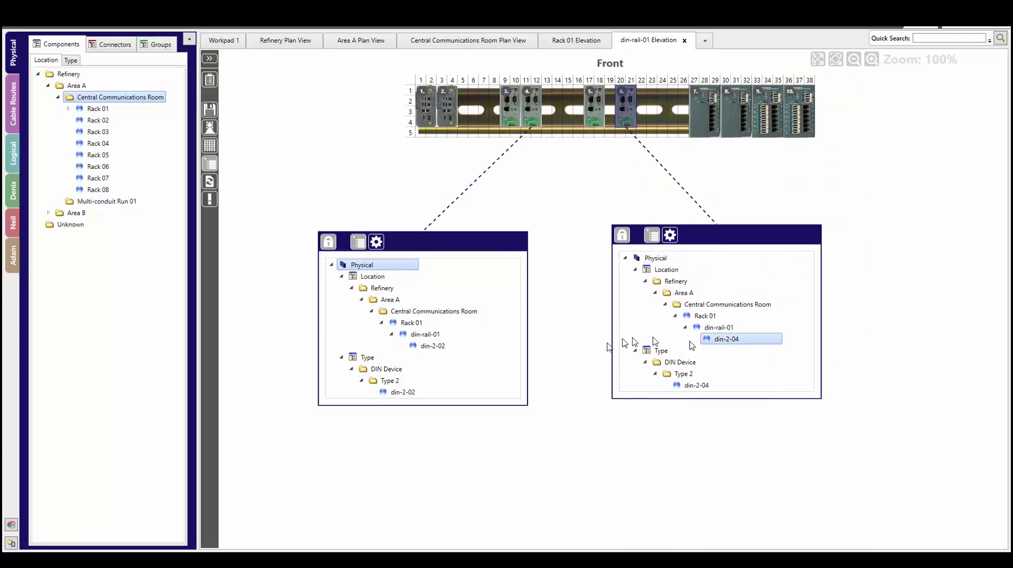
left_click(427, 347)
Step: Move din-2-04 along the DIN rail to slots 23–24 and save the elevation
left_click_drag(625, 108, 666, 100)
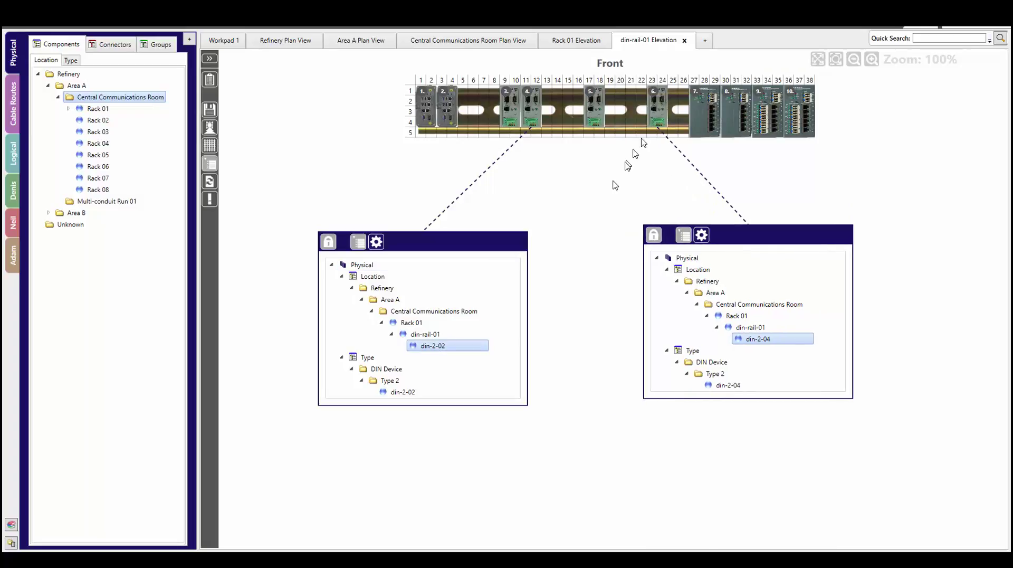
left_click(208, 112)
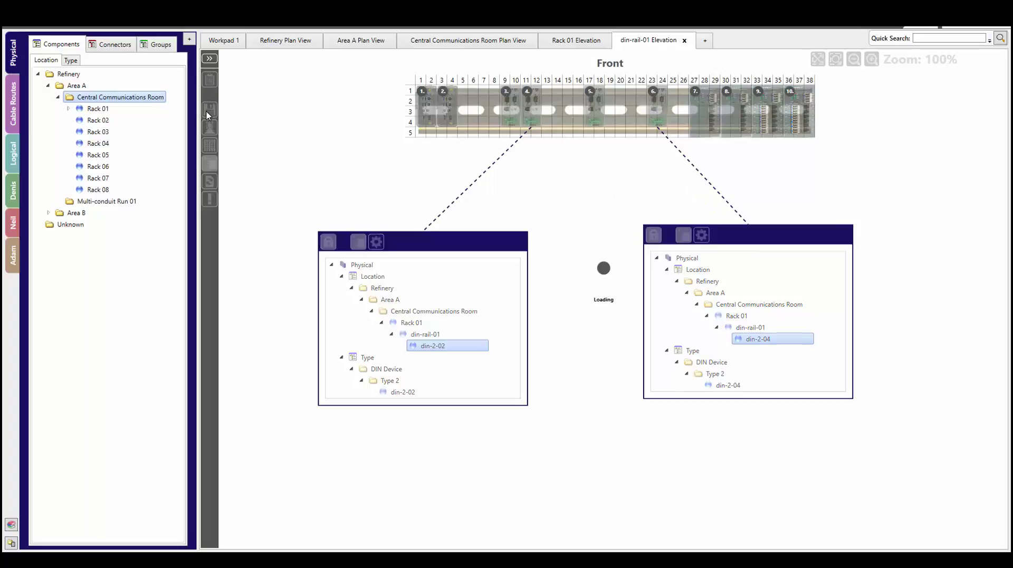
Step: Close the DIN rail elevation and open the plan view of Multi-conduit Run 01 from the Area A plan
left_click(685, 41)
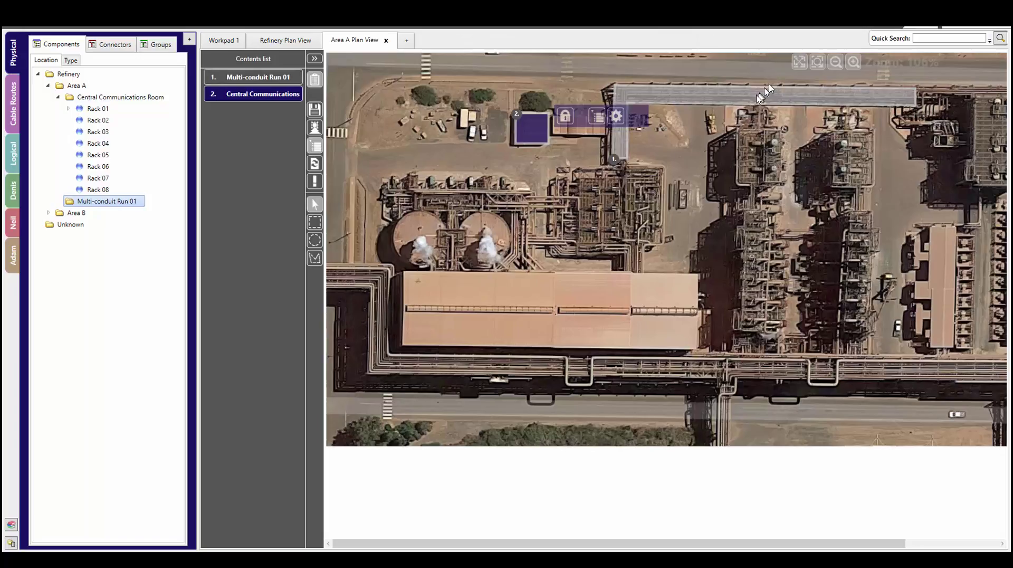
left_click(263, 77)
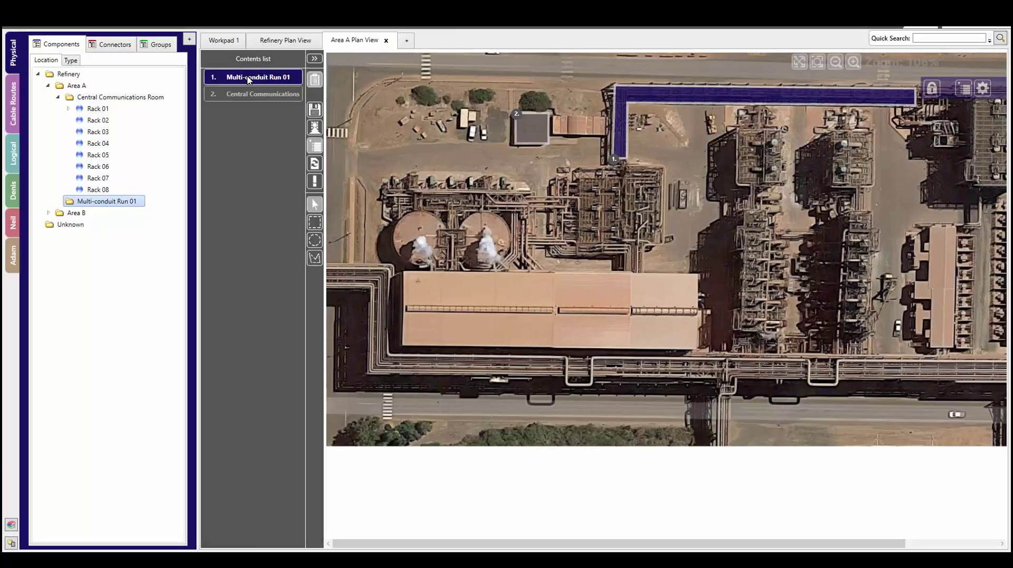
right_click(249, 80)
mouse_move(279, 84)
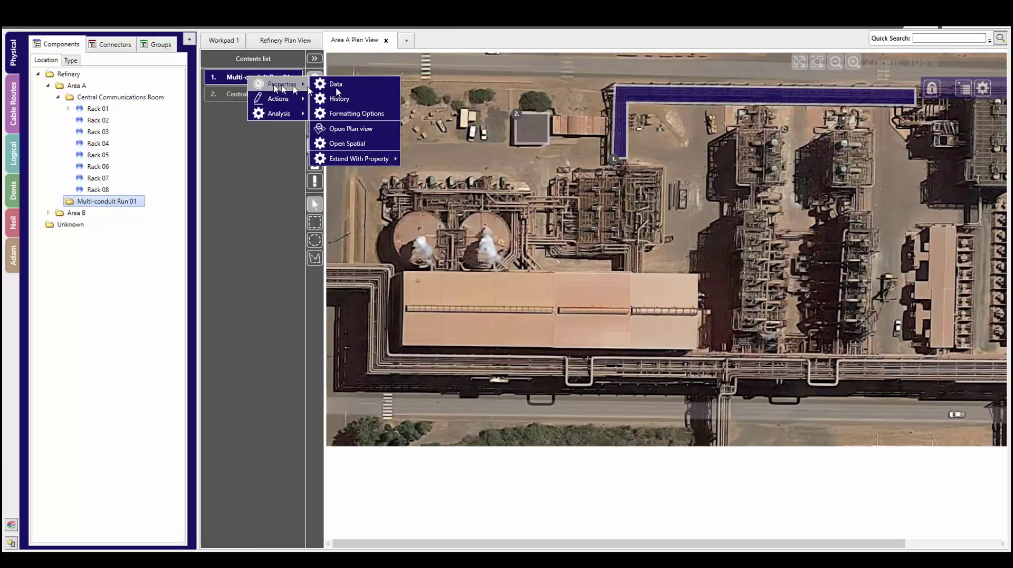
left_click(371, 128)
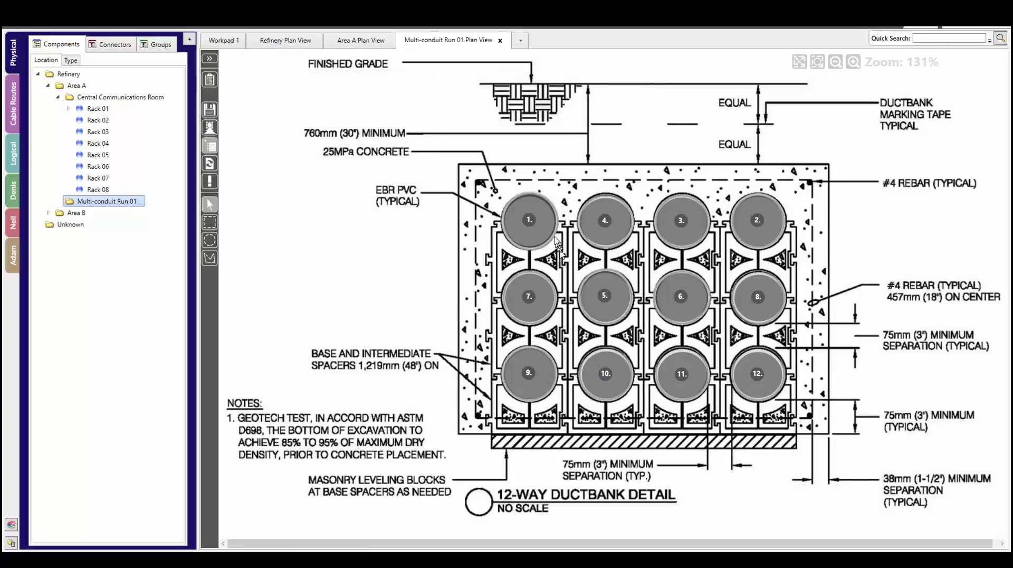
Step: List the members of conduit 1 in the ductbank plan
right_click(528, 240)
mouse_move(557, 275)
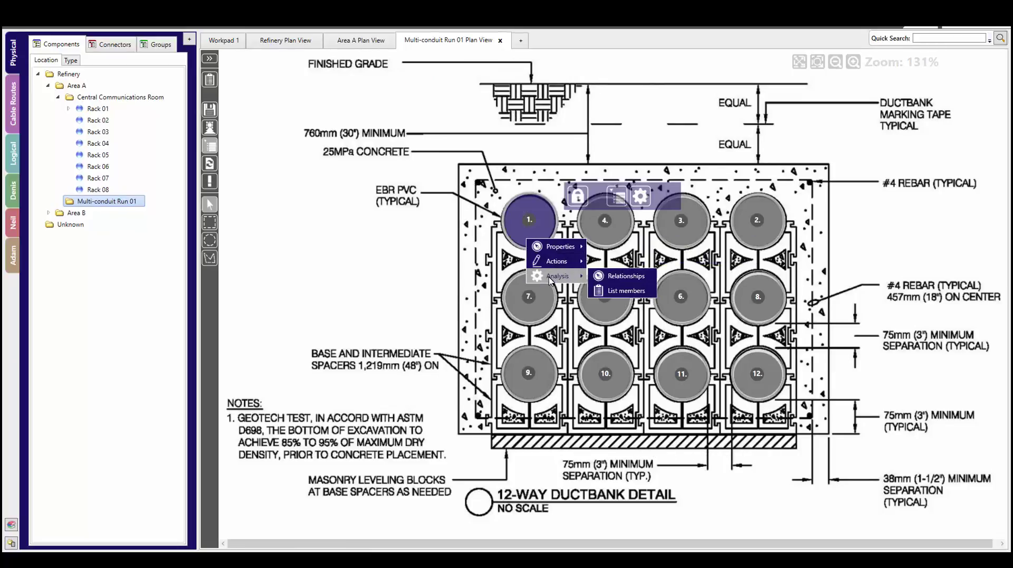
left_click(641, 292)
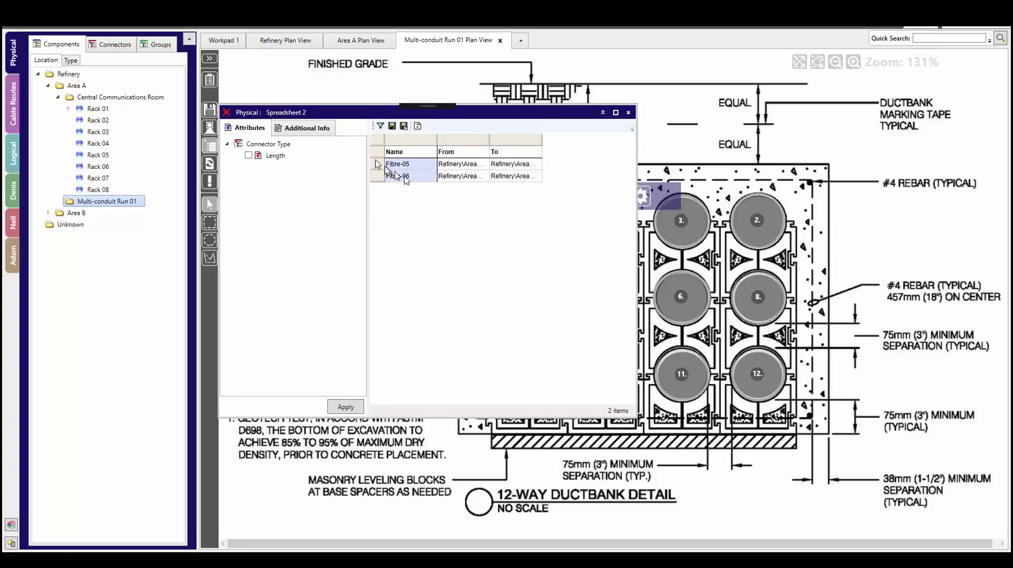
Step: Place Fibre-05 from the member list on Workpad 1, spread Switch 1 and Some Other Rack apart, and close the list
left_click(228, 43)
left_click_drag(306, 112, 327, 331)
left_click(401, 384)
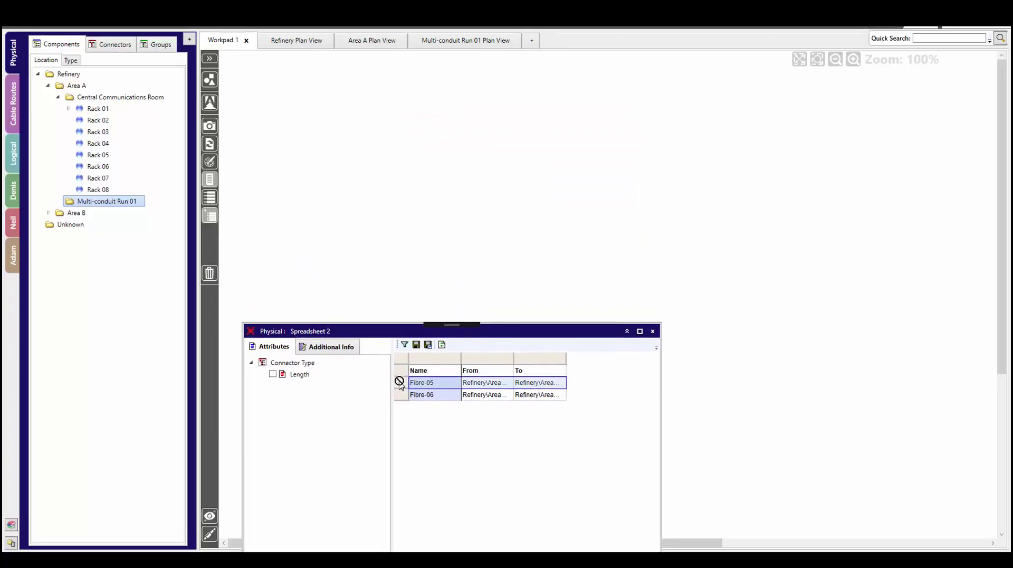
left_click_drag(400, 382, 445, 163)
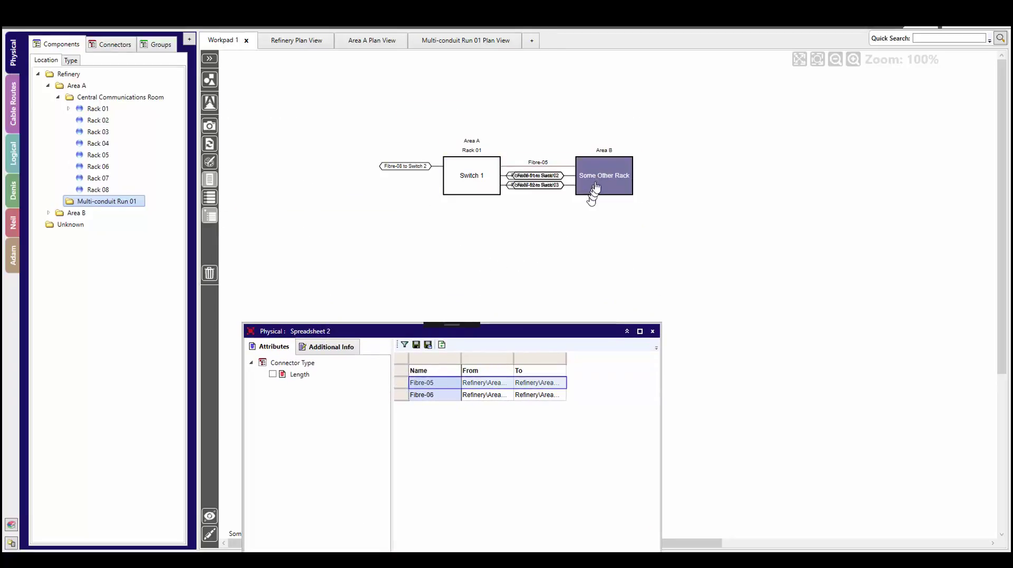
left_click_drag(595, 187, 682, 156)
left_click_drag(464, 181, 396, 180)
left_click(652, 331)
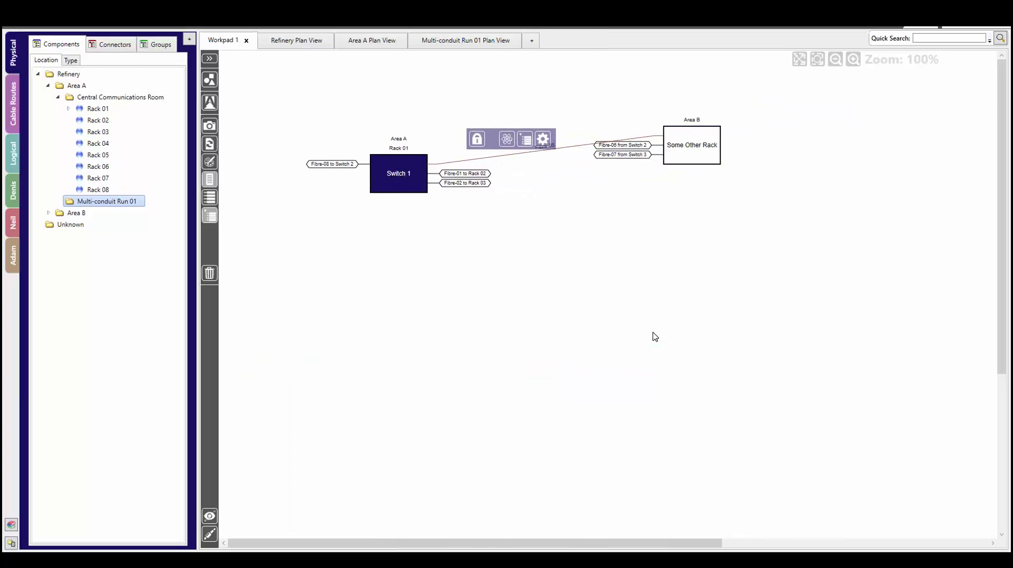
Step: Display Switch 1's location and type hierarchy, move its window below the diagram and select Area A in the location tree
left_click(526, 140)
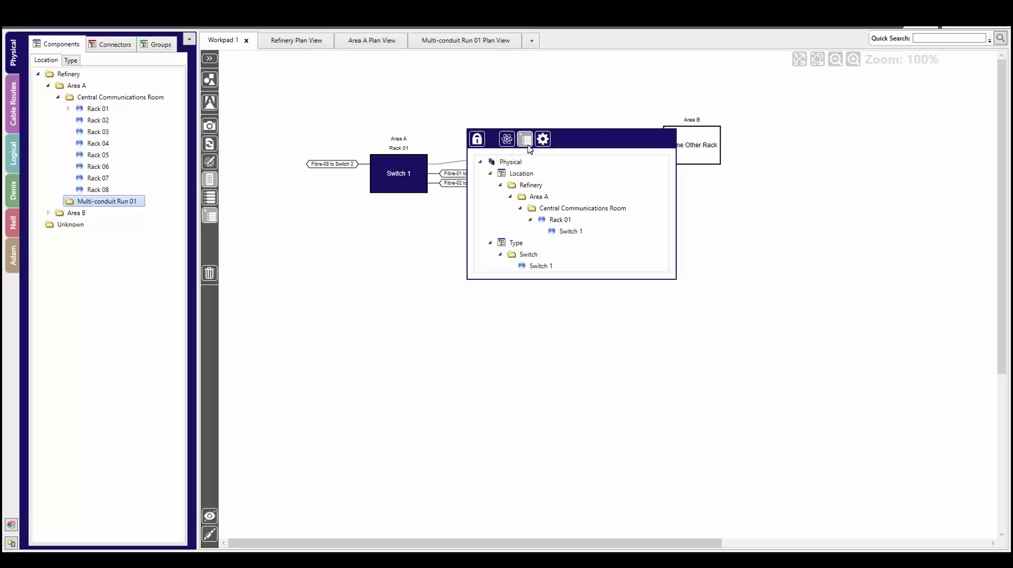
left_click_drag(554, 147, 531, 332)
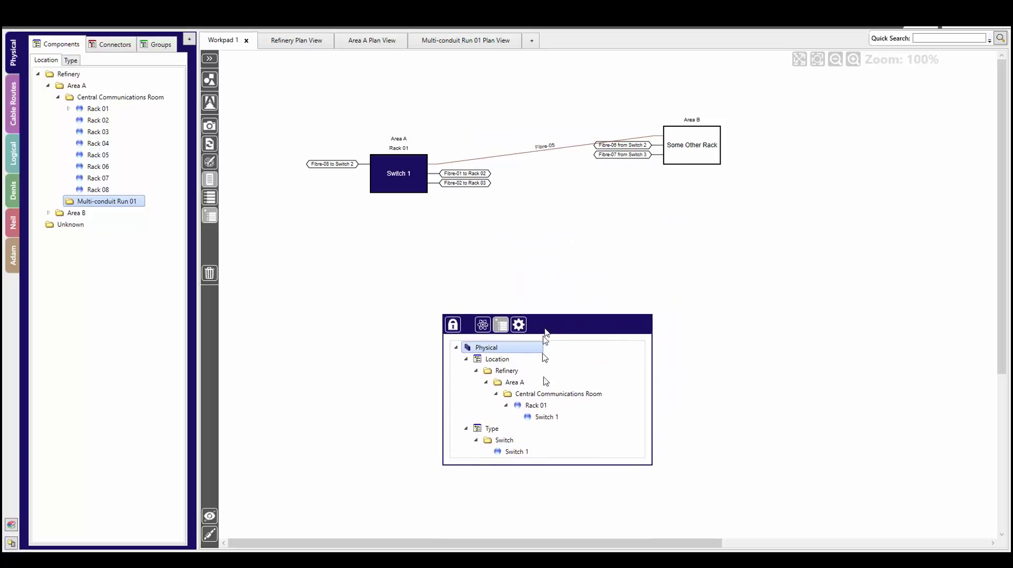
left_click(522, 393)
left_click(520, 385)
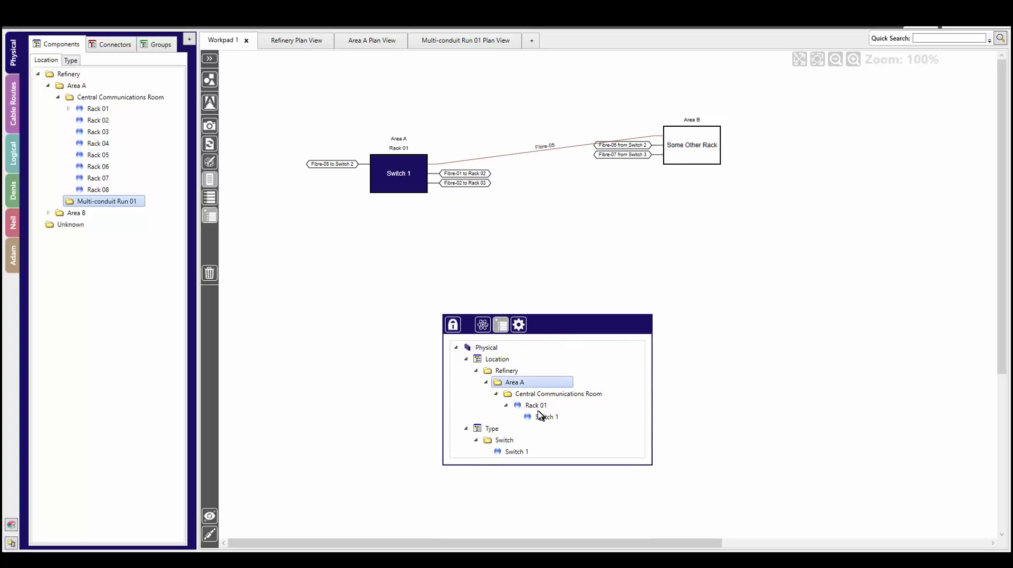
Step: Open the saved layout Exploded view 1 from the Demo folder and close the saved layouts browser
left_click(65, 28)
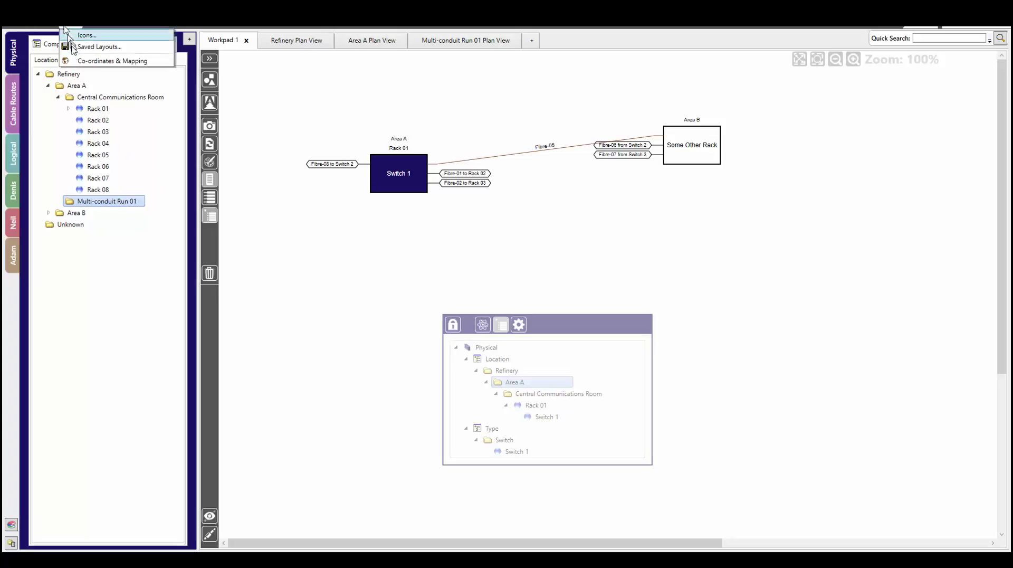
left_click(79, 47)
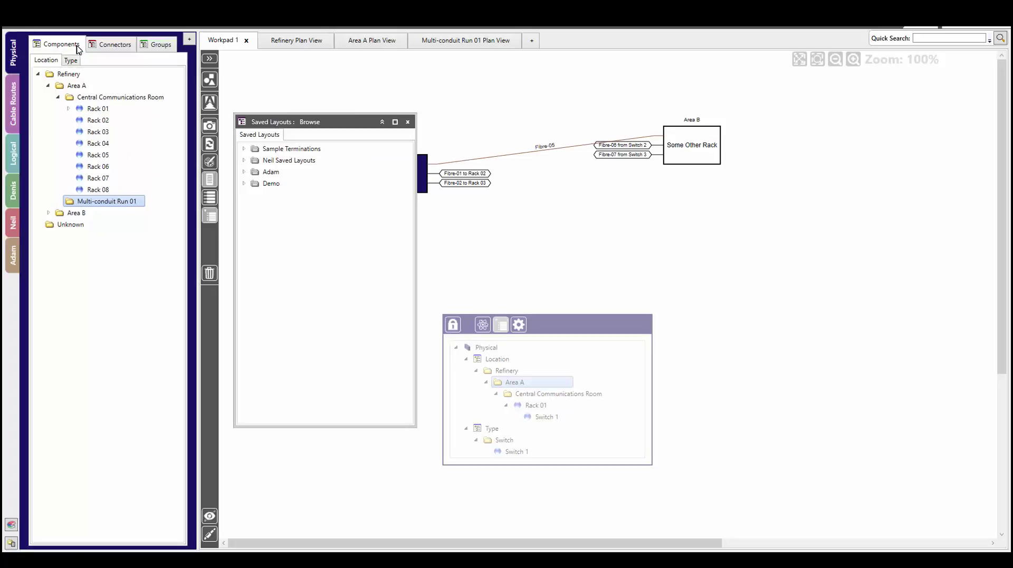
left_click(243, 183)
left_click(288, 195)
right_click(275, 196)
mouse_move(285, 204)
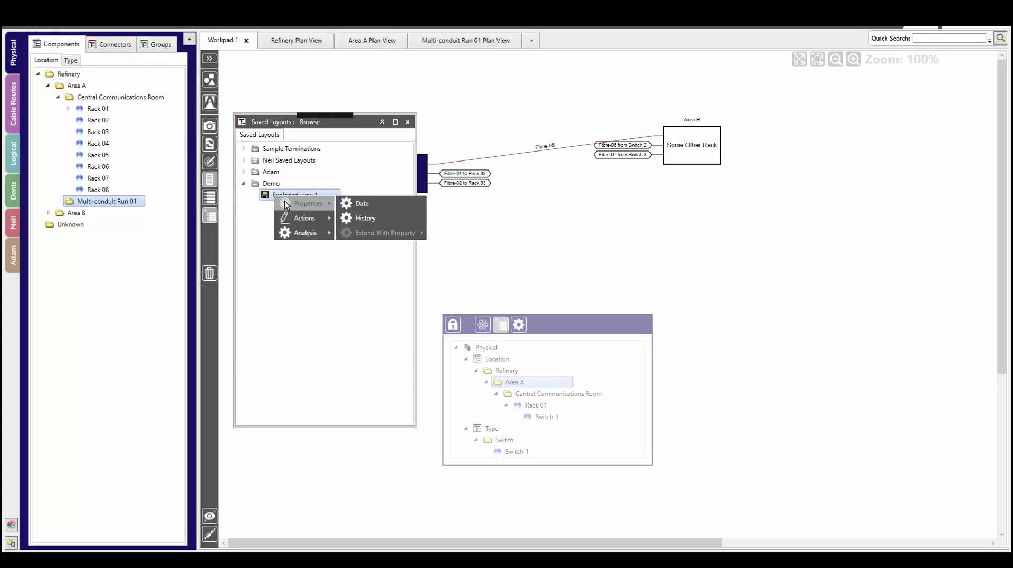
mouse_move(299, 241)
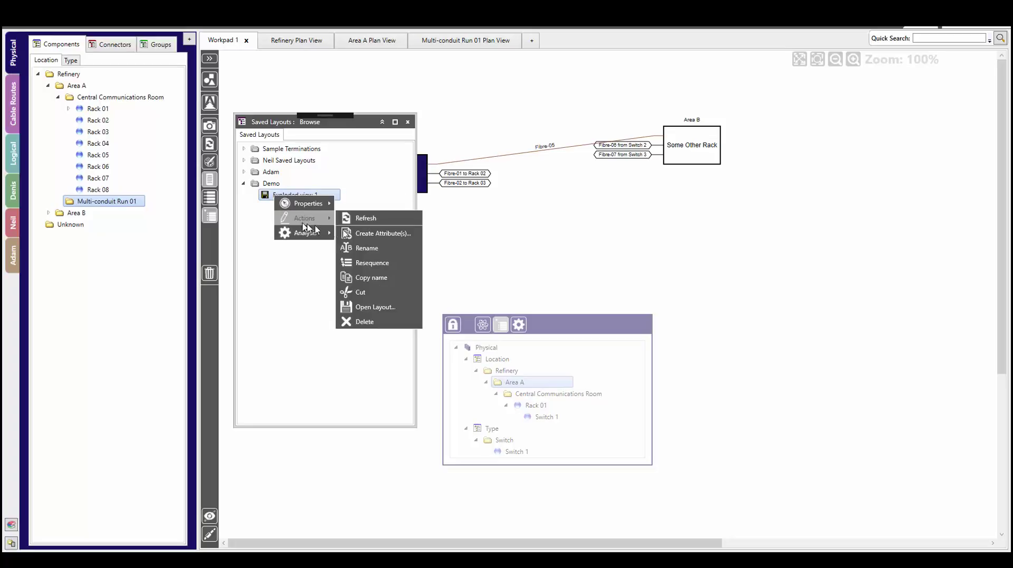
left_click(387, 309)
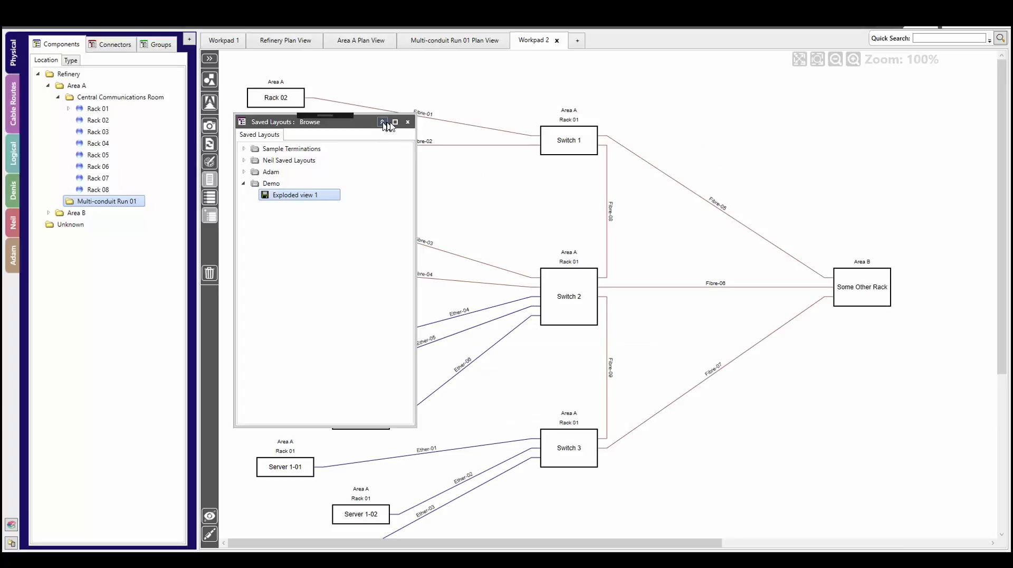
left_click(407, 122)
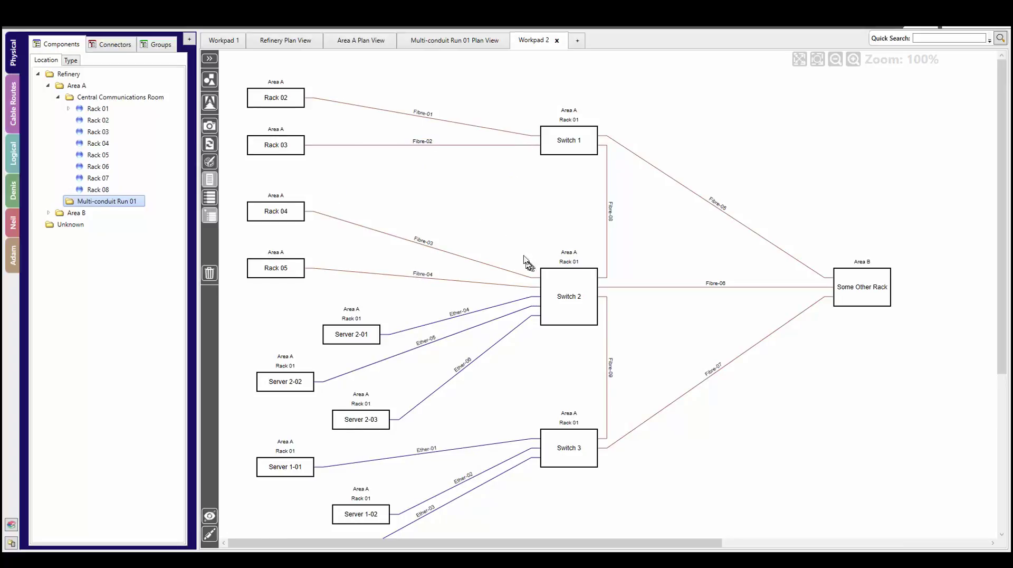
Step: Replace the Area A child items in the diagram with the Central Communications Room and line it up horizontally with Some Other Rack
left_click(835, 59)
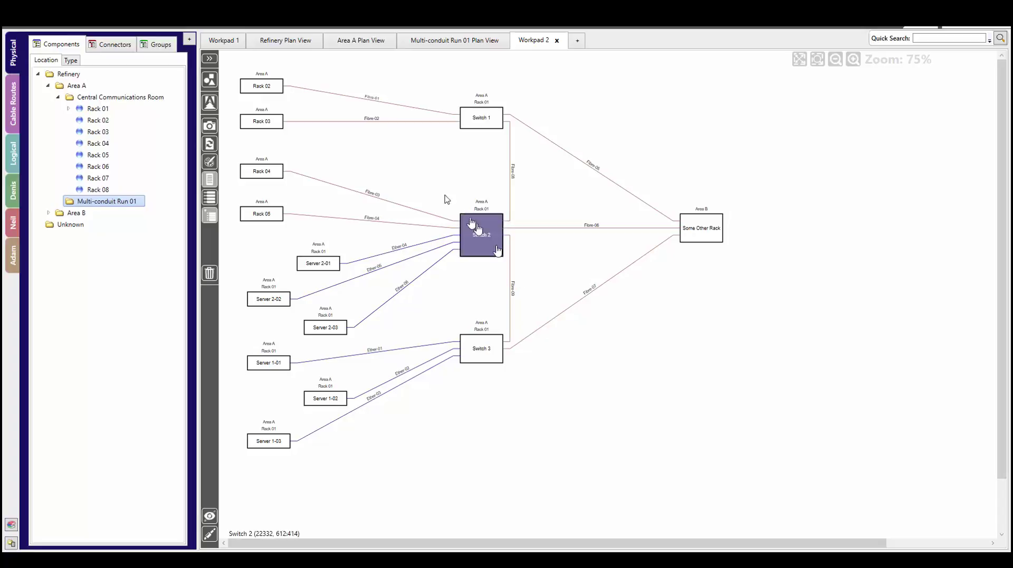
left_click(124, 99)
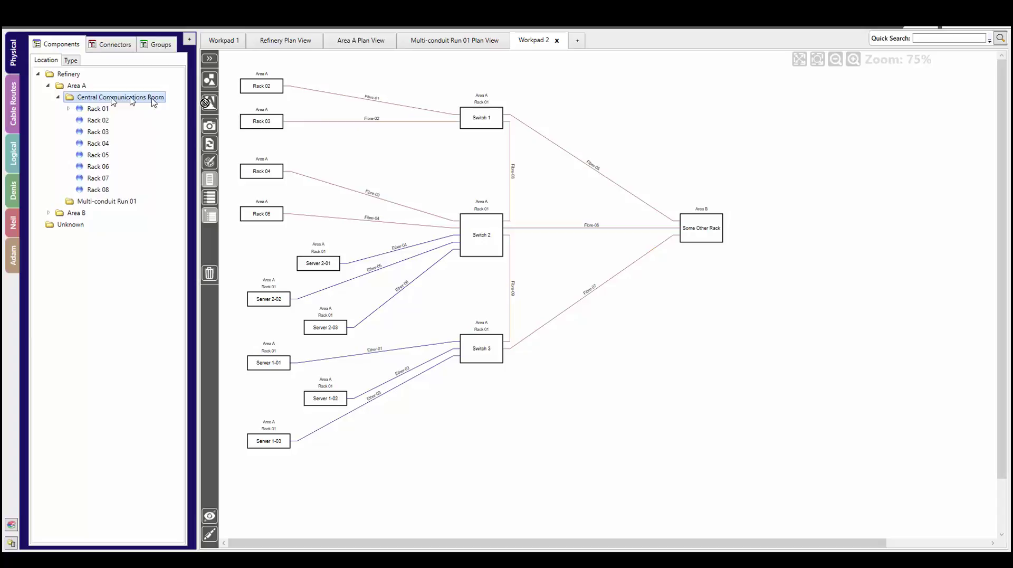
left_click_drag(132, 100, 428, 159)
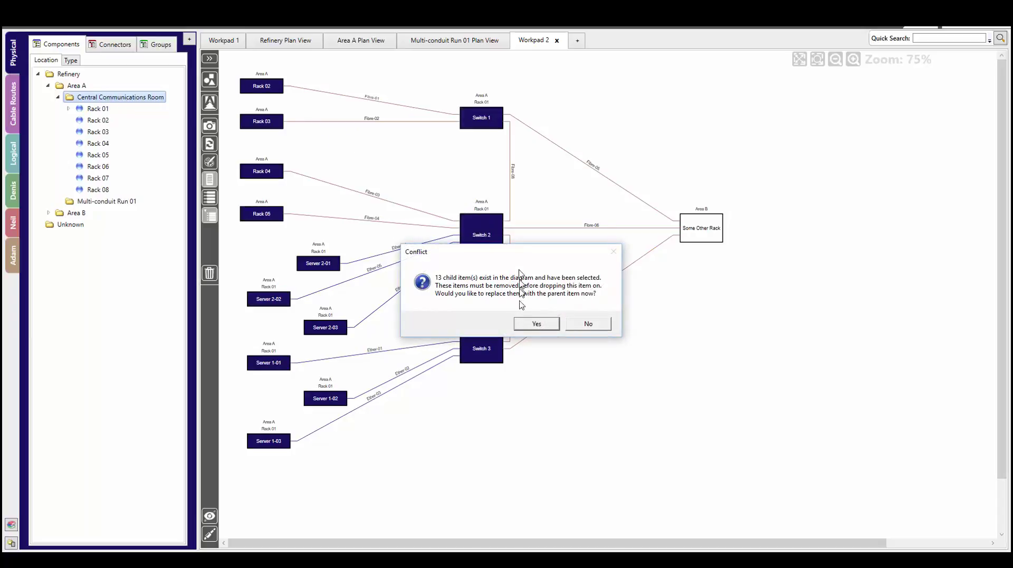
left_click(536, 323)
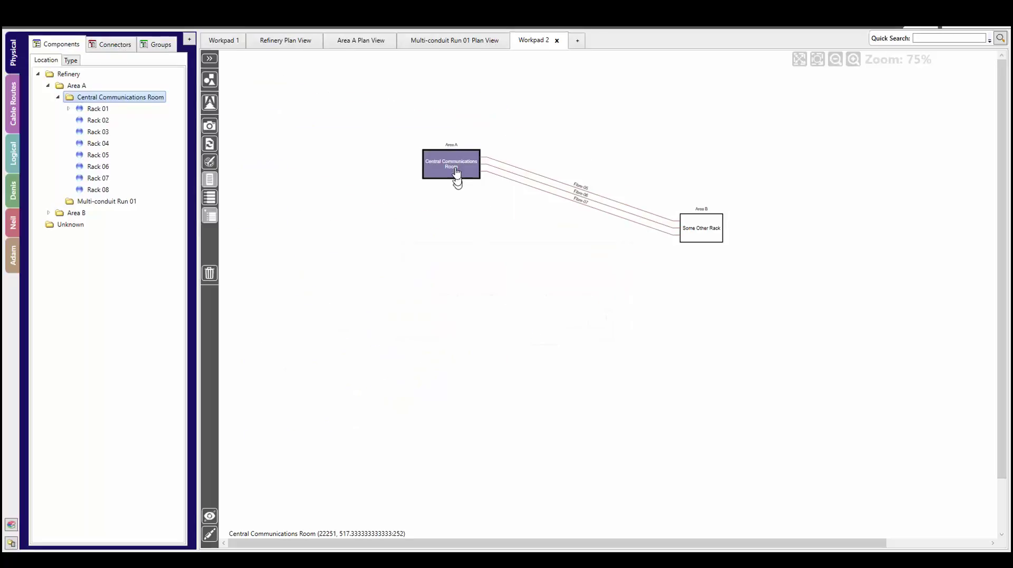
left_click_drag(454, 175, 493, 227)
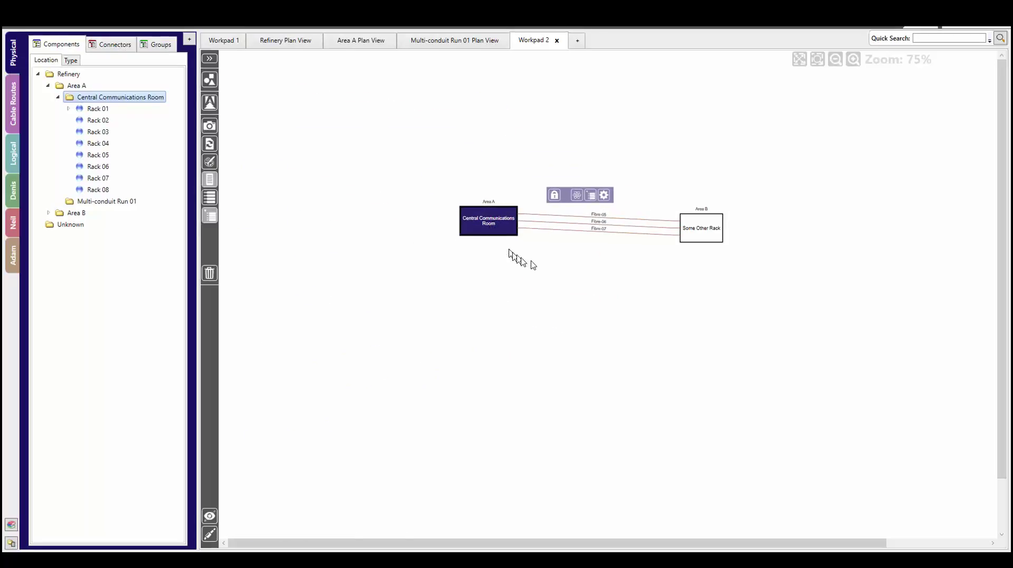
left_click_drag(697, 238, 701, 232)
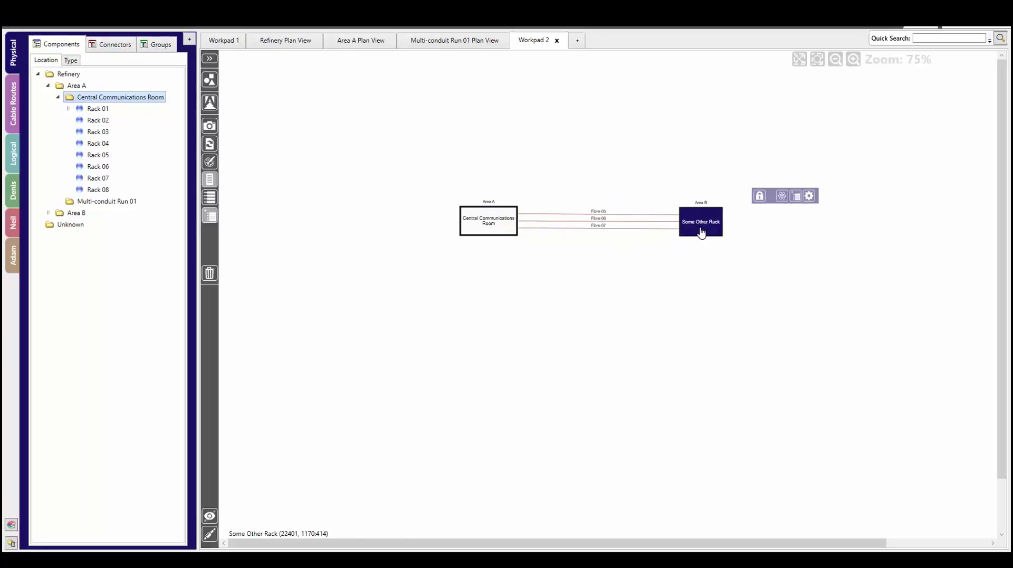
Step: Show the relationships of Fibre-05 and select its cable route A to B
right_click(598, 213)
mouse_move(620, 221)
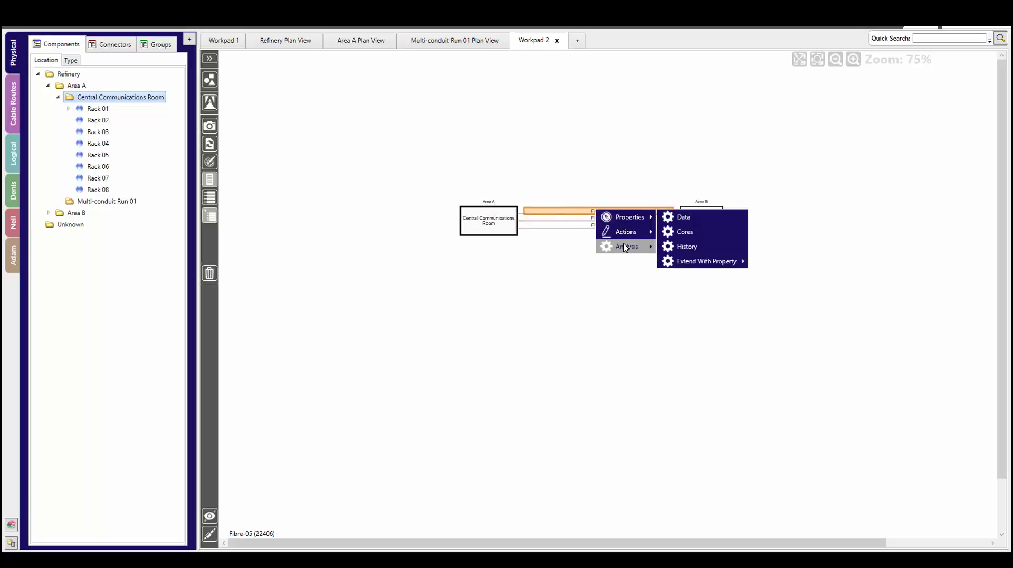
mouse_move(627, 246)
left_click(683, 256)
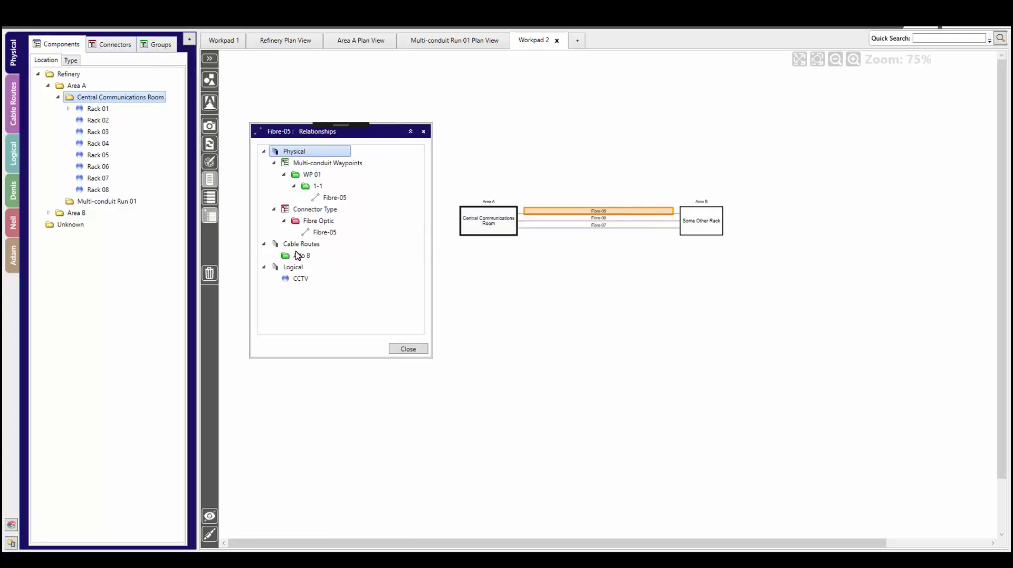
left_click(316, 256)
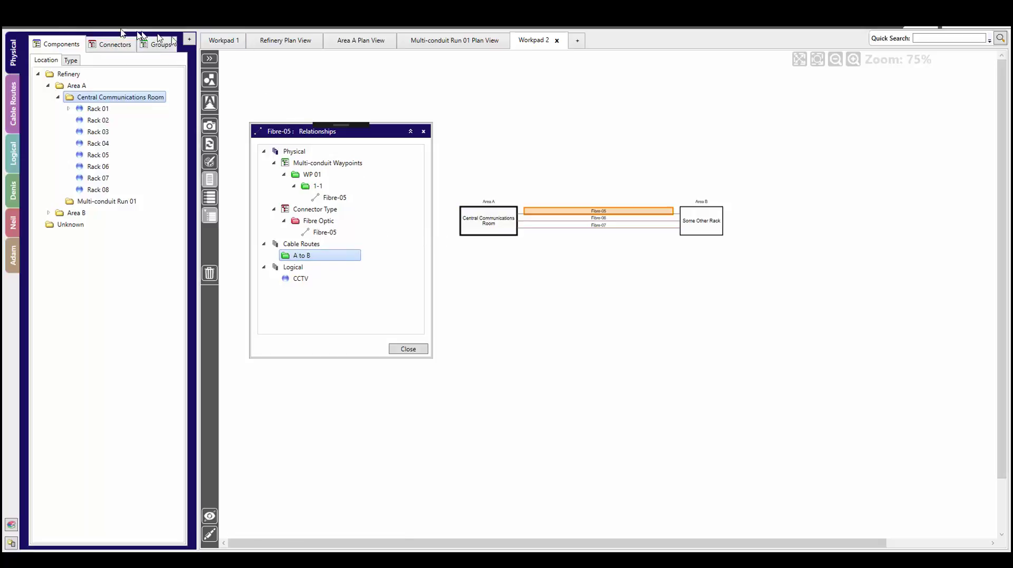
Step: Open Co-ordinates & Mapping and add the cable route A to B to the component coordinates table
left_click(77, 28)
left_click(87, 61)
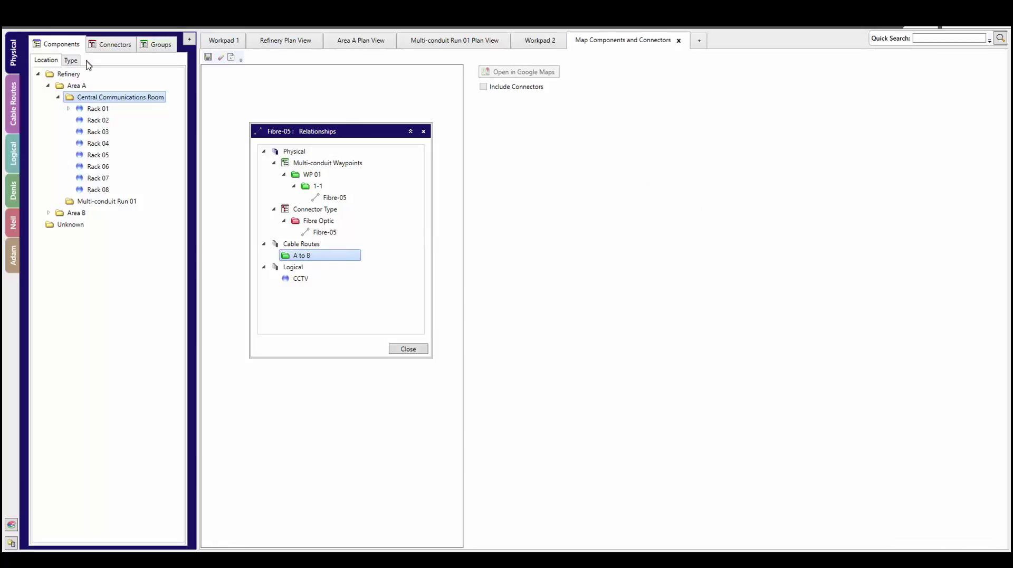
left_click_drag(284, 136, 520, 143)
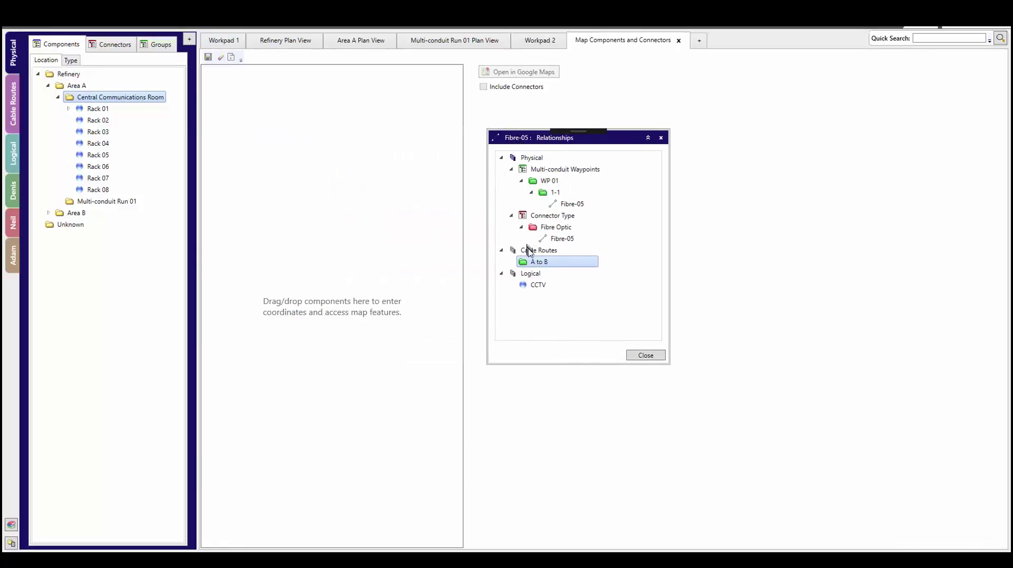
left_click_drag(526, 262, 269, 168)
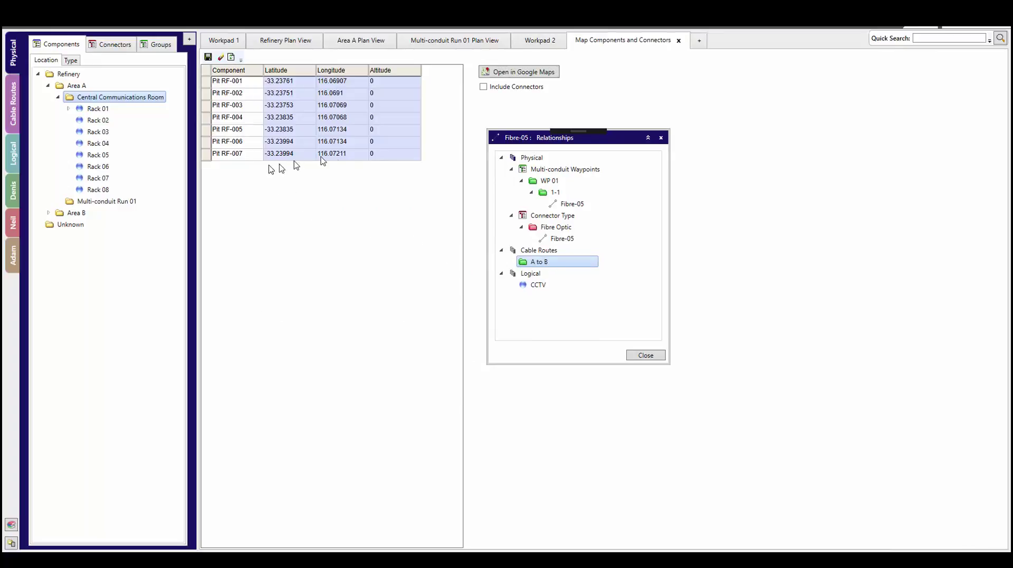
Step: Map the route's pits in Google Maps with connectors included and satellite imagery, and move the relationships window off the map
left_click(483, 86)
left_click(522, 74)
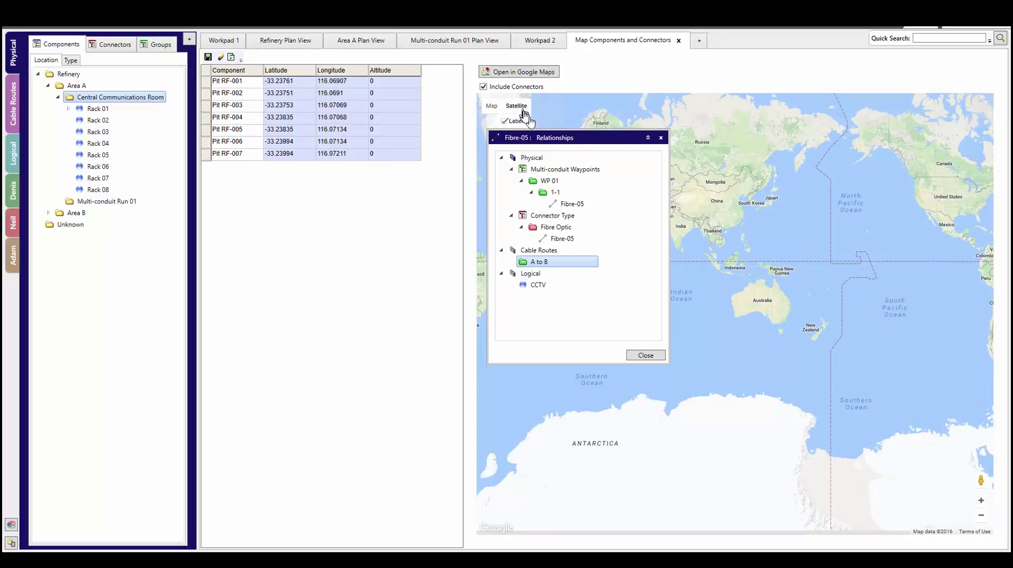
left_click(517, 107)
left_click_drag(585, 141, 327, 250)
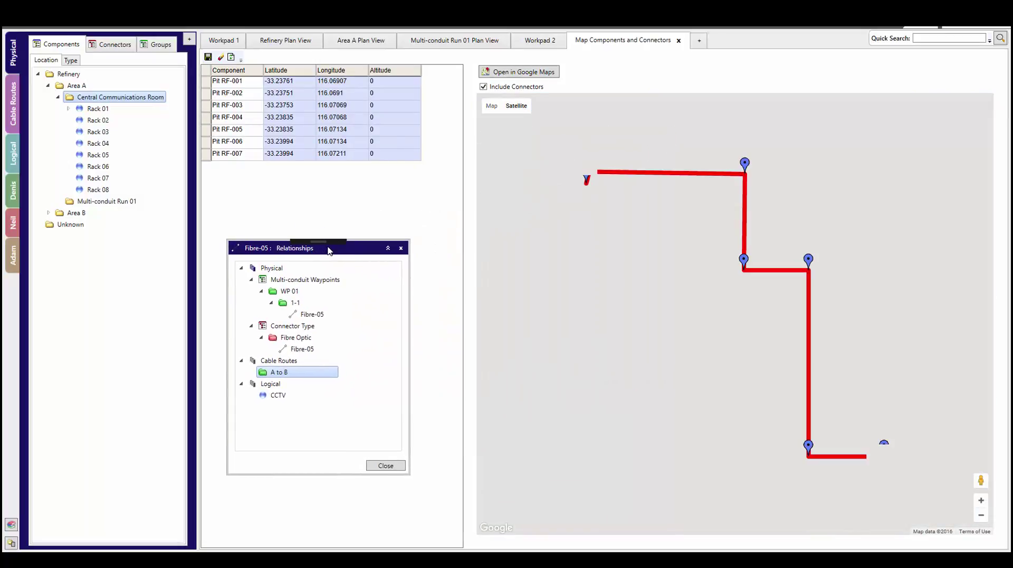